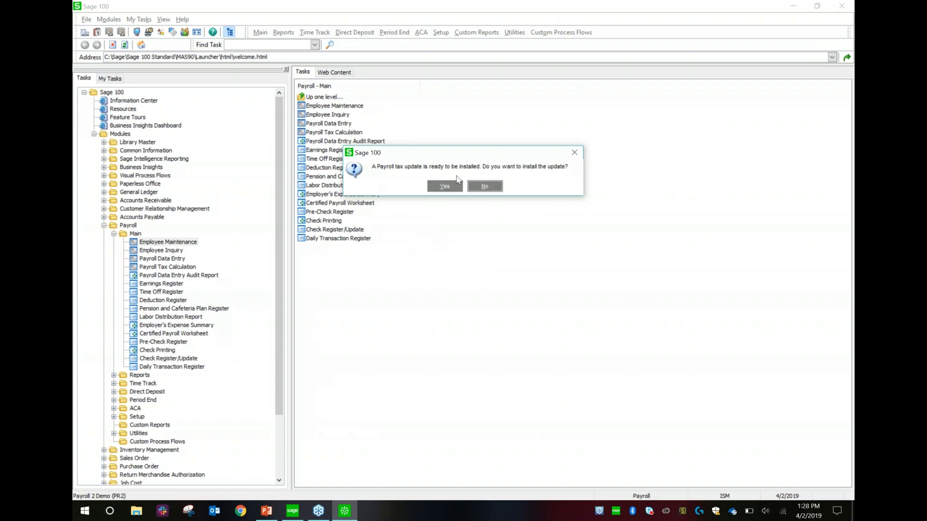
# - Install and confirm the payroll tax update, then move the blank Employee Maintenance window aside
pyautogui.click(443, 187)
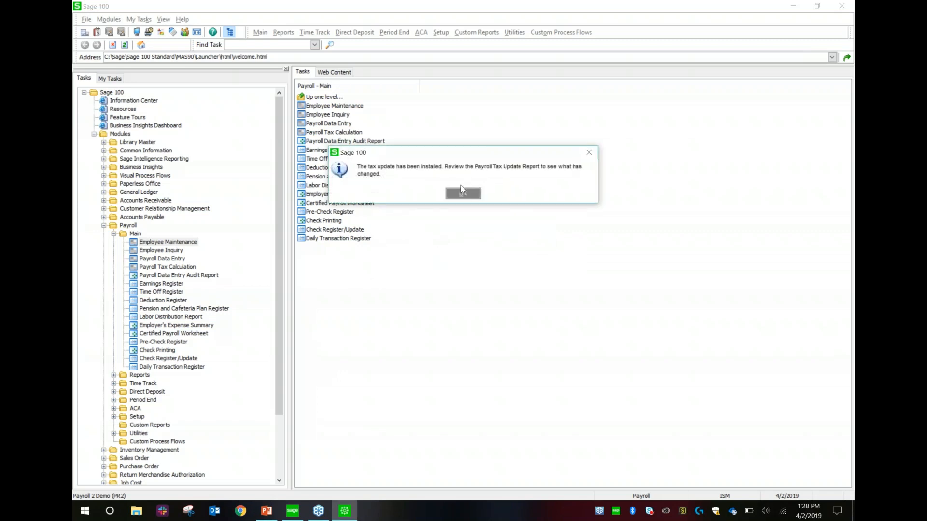
pyautogui.click(460, 194)
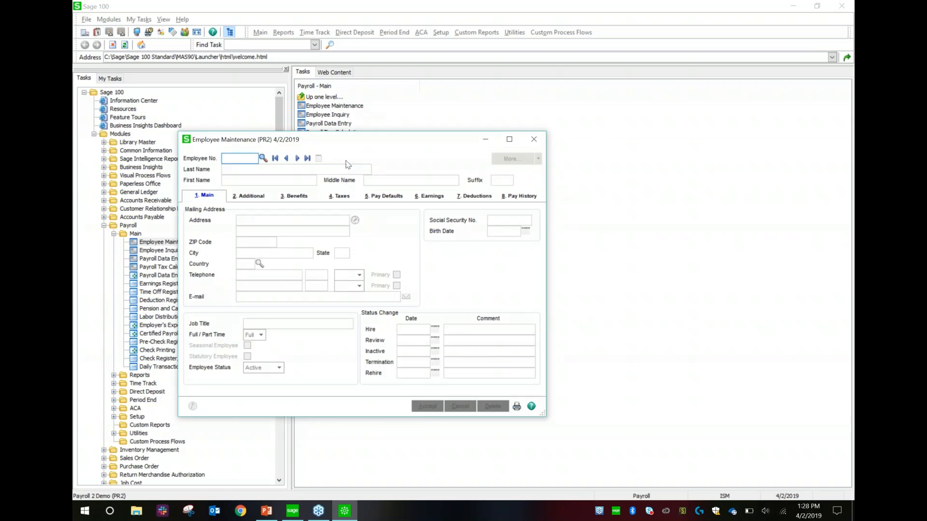
pyautogui.moveTo(384, 138); pyautogui.dragTo(476, 109)
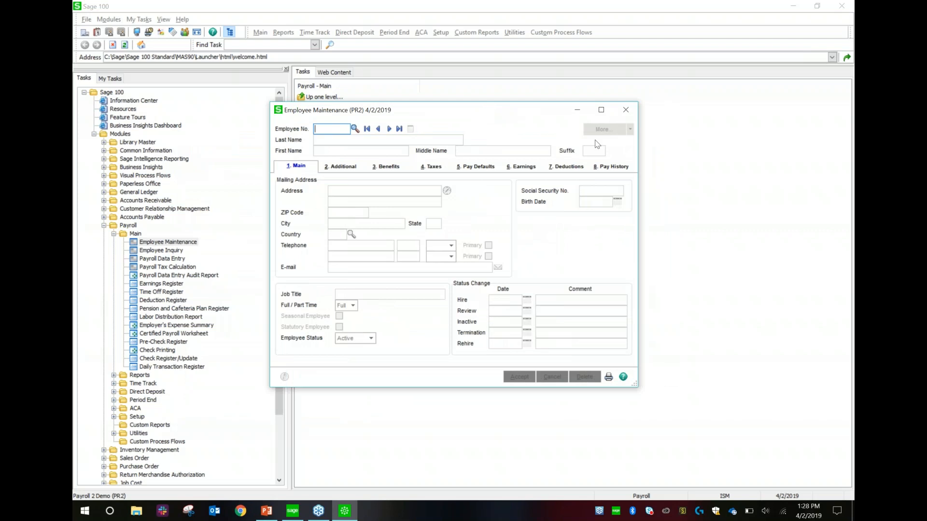
# - Step to the last employee record, then back to the first, and focus the e-mail field
pyautogui.click(399, 129)
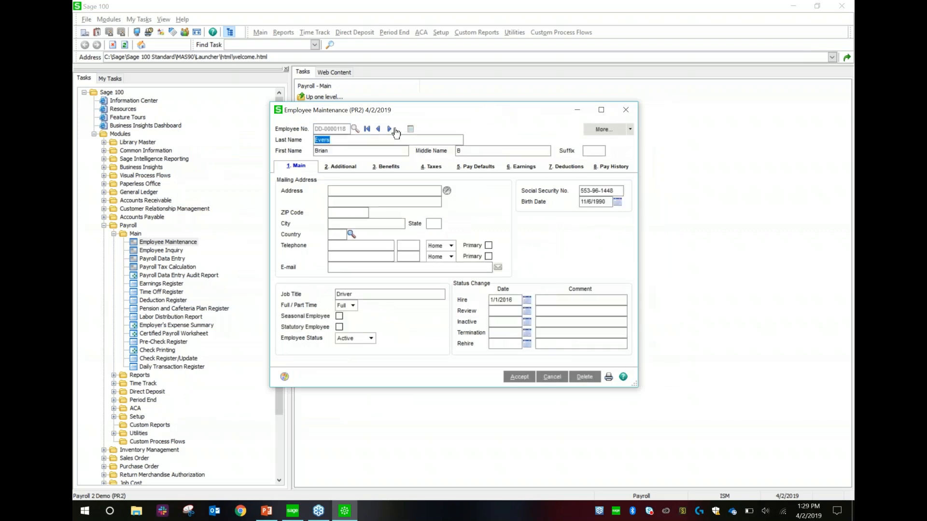
pyautogui.click(367, 130)
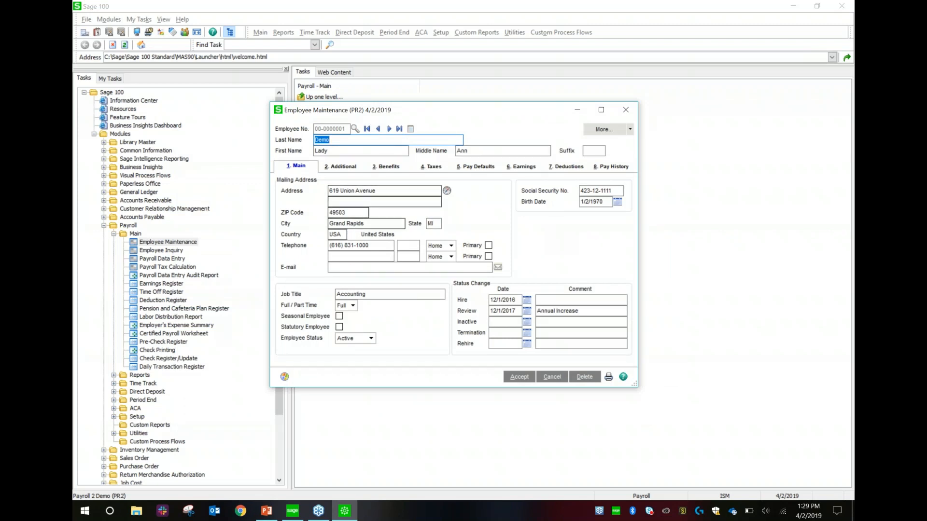
pyautogui.click(359, 268)
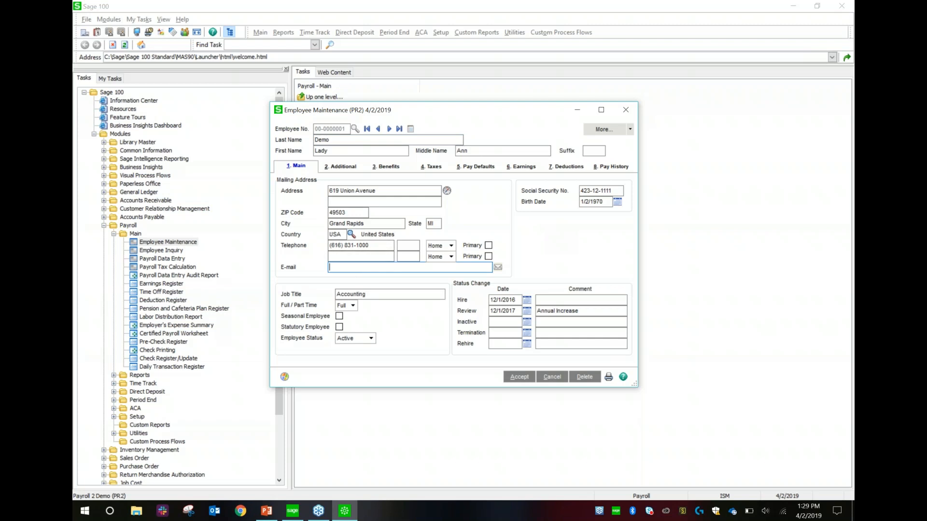
# - Check the telephone type (Home) and Employee Status (Active) choices, then focus the social security number field
pyautogui.click(451, 246)
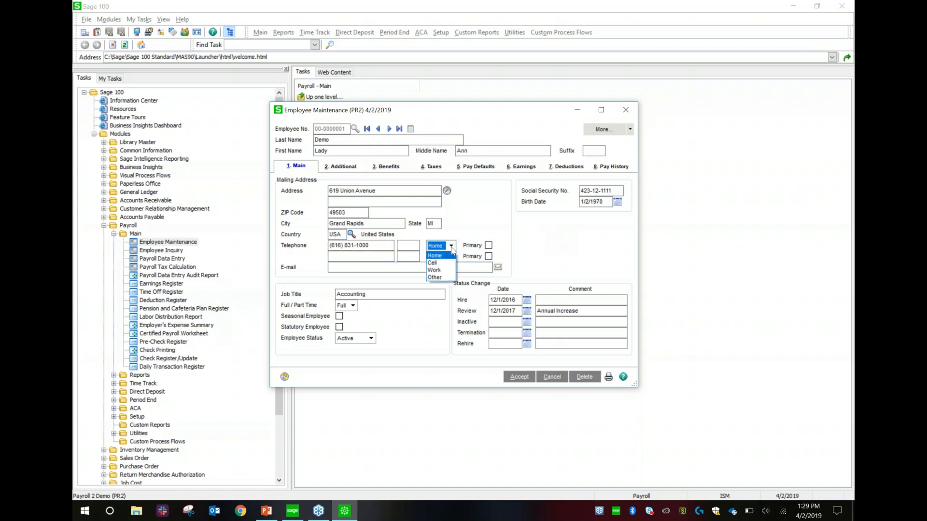
pyautogui.click(492, 225)
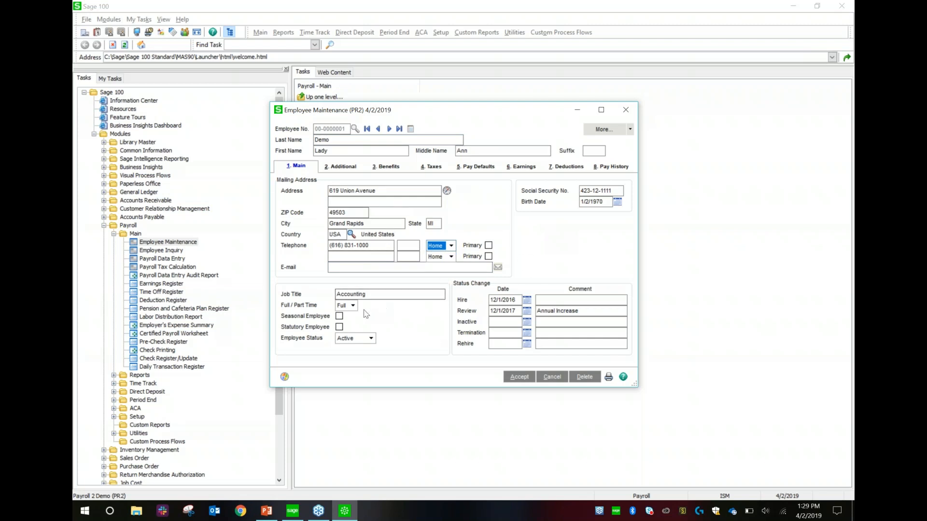
pyautogui.click(371, 338)
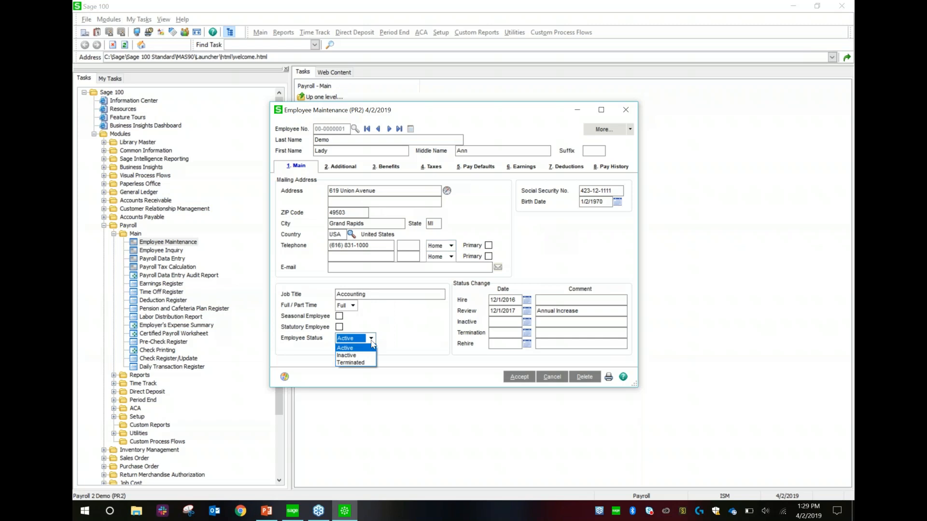
pyautogui.click(417, 327)
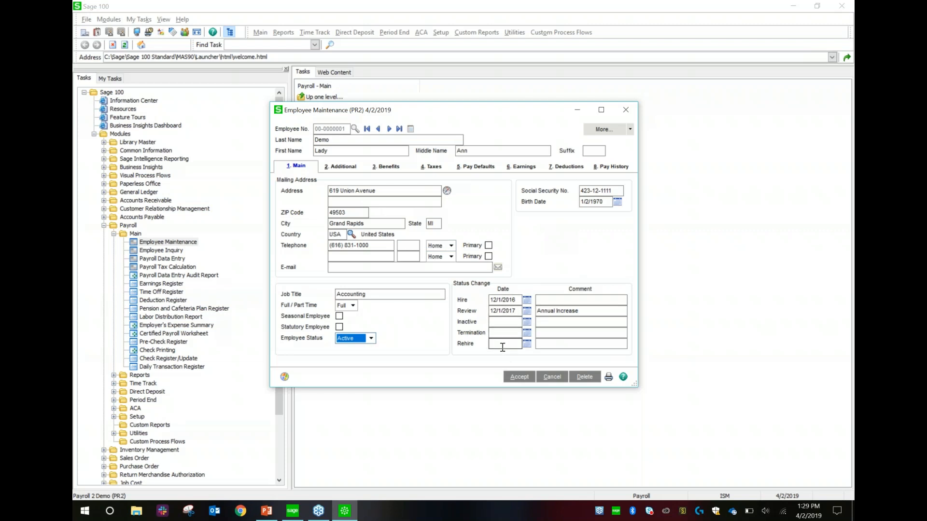
pyautogui.click(619, 191)
# - On the Additional tab review Ethnicity/Race, keeping Hispanic, then view the Benefits tab with time off code 6-10F
pyautogui.click(342, 167)
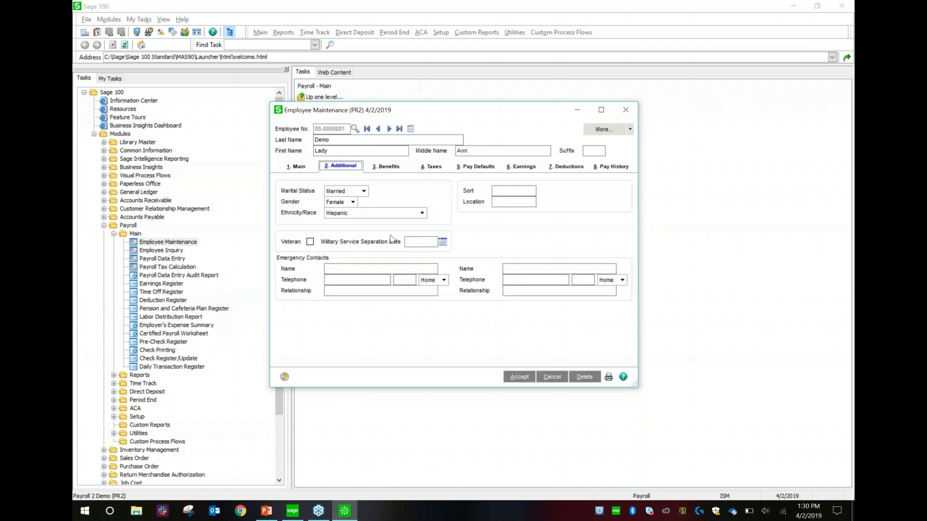
pyautogui.click(423, 213)
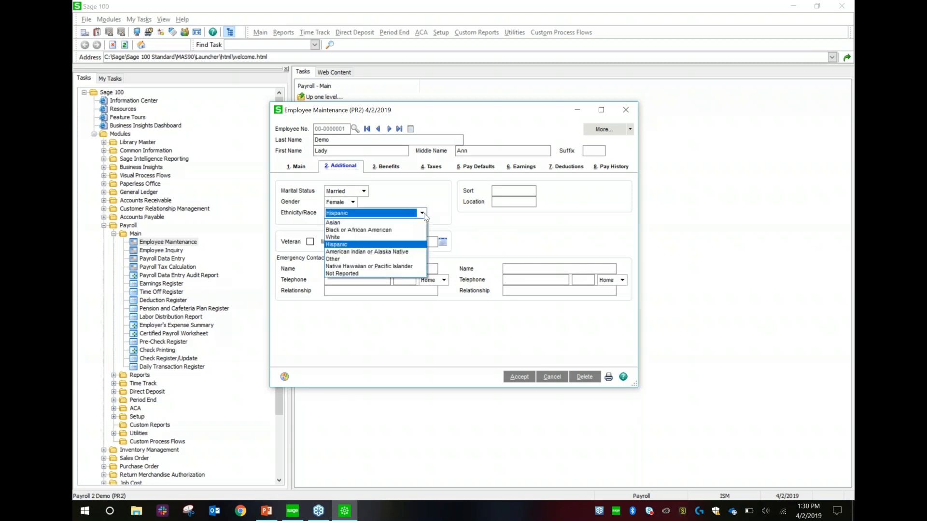
pyautogui.click(427, 190)
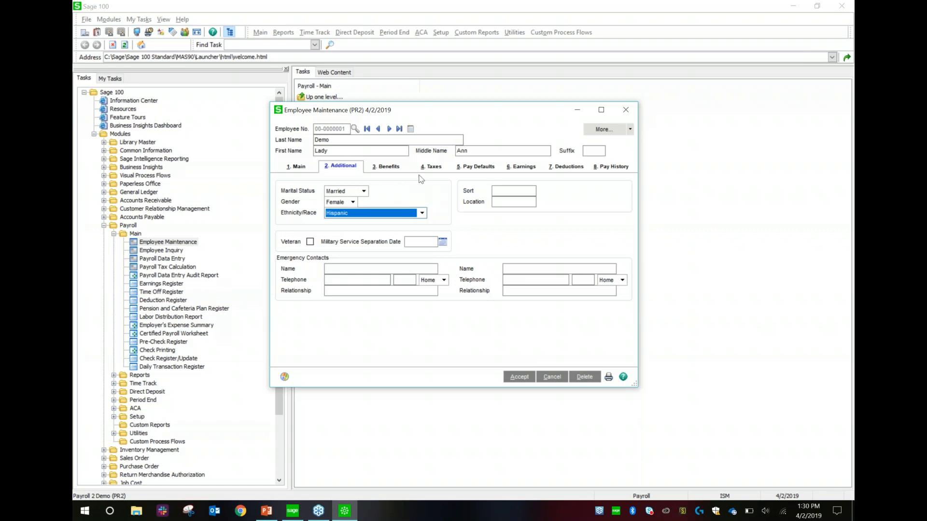
pyautogui.click(386, 169)
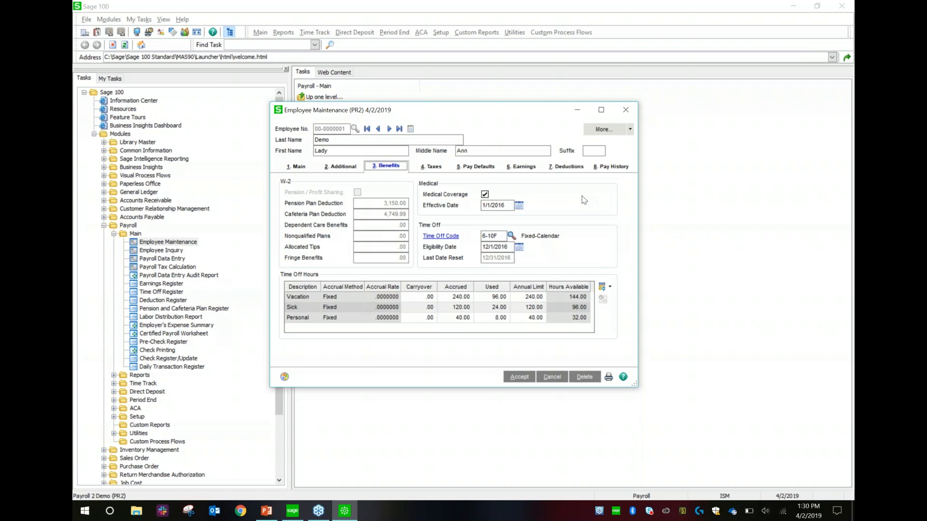
# - Review the Fixed-Calendar time off code, then view the Taxes tab with profile Z MI and Grand Rapids locations
pyautogui.click(441, 237)
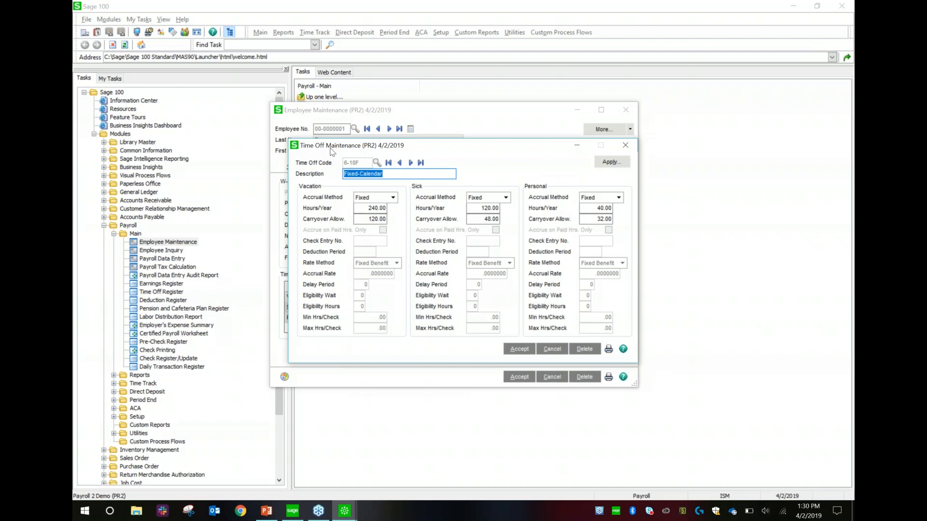
pyautogui.click(634, 147)
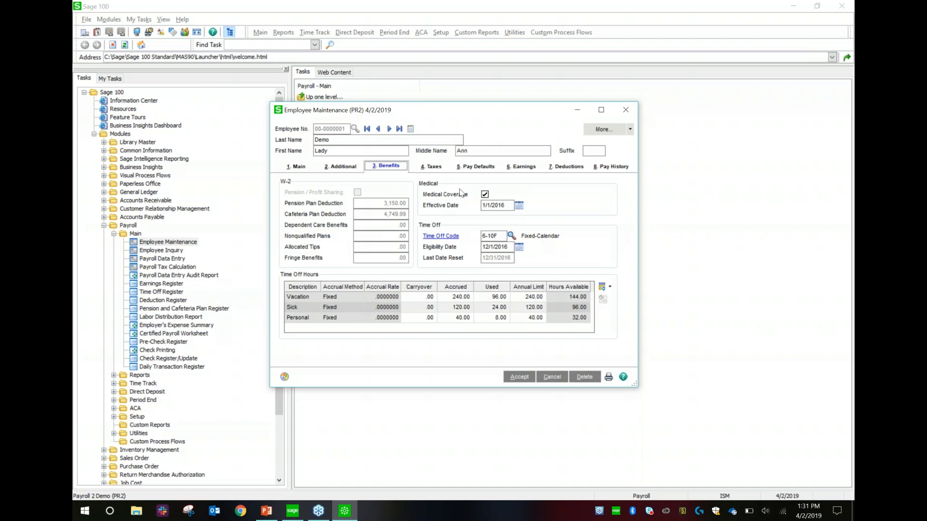
pyautogui.click(434, 169)
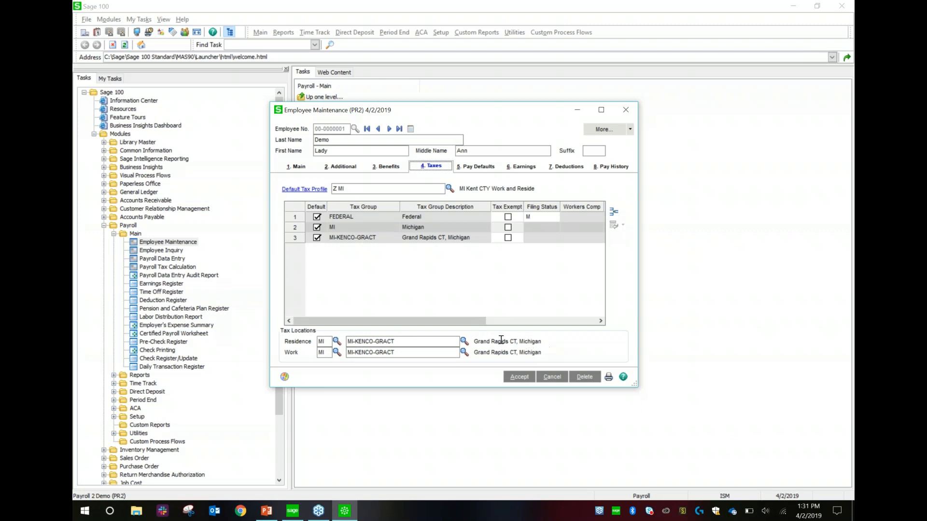
# - Browse the Payroll Tax Location List from the Residence lookup, close it, and maximize Employee Maintenance
pyautogui.click(463, 342)
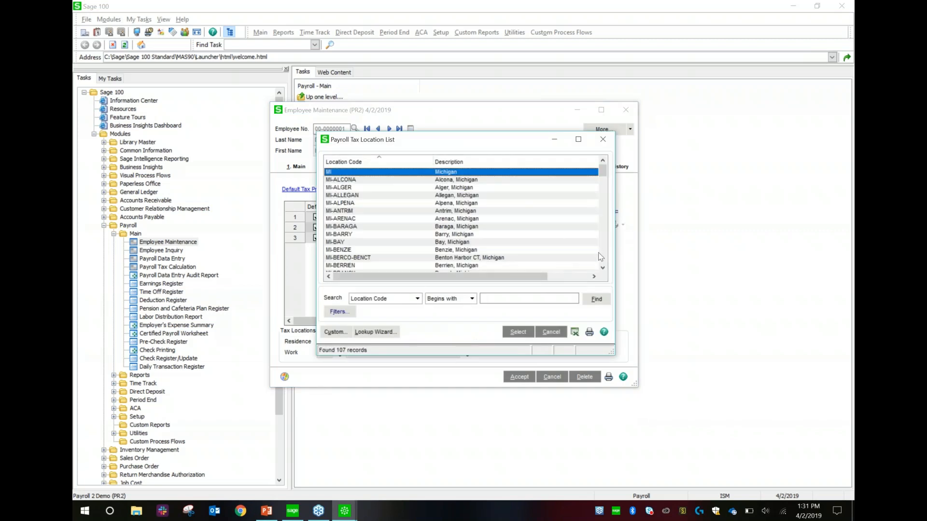
pyautogui.moveTo(601, 253); pyautogui.dragTo(601, 253)
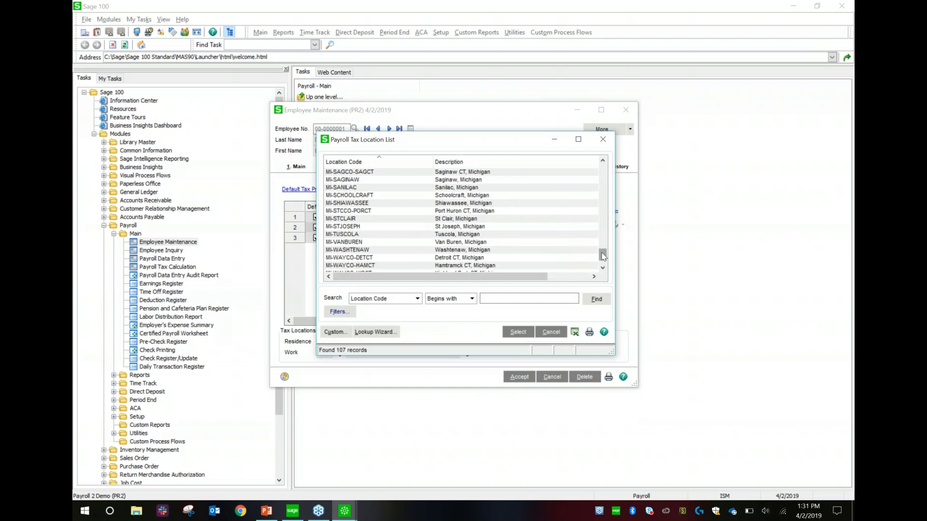
pyautogui.click(603, 143)
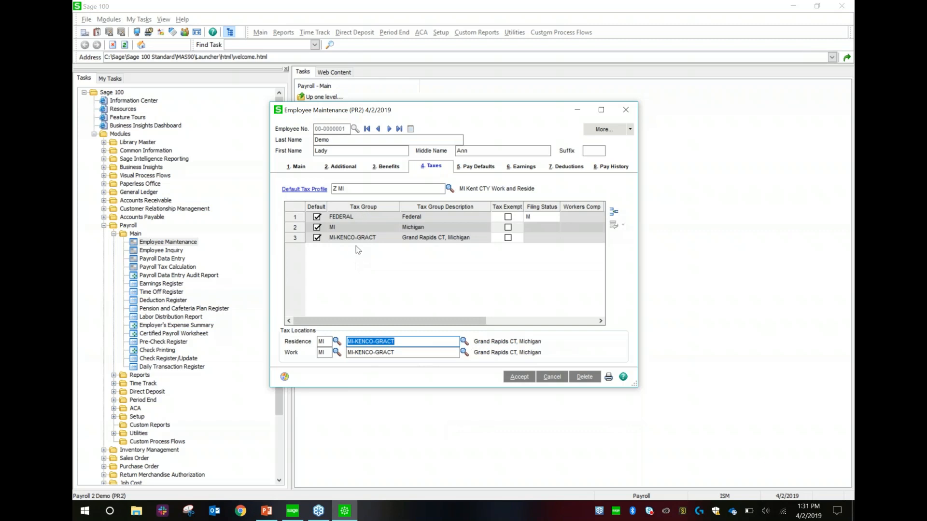
pyautogui.moveTo(474, 324); pyautogui.dragTo(596, 324)
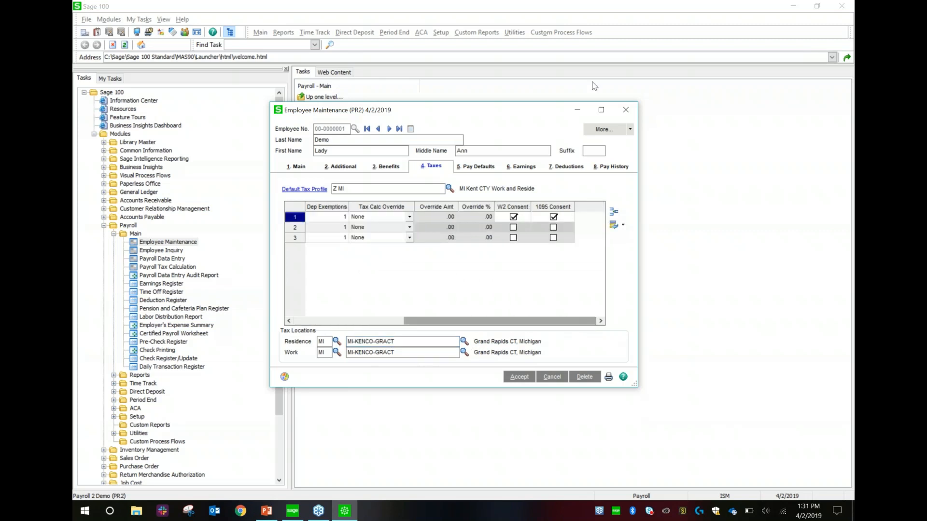
pyautogui.click(602, 110)
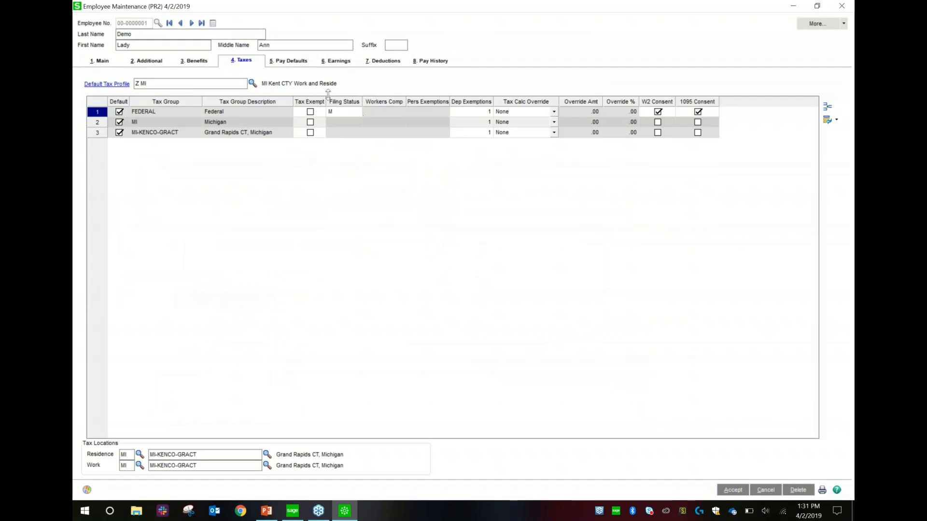
# - Give FEDERAL 5 dependent exemptions and an 'Add an Amount' tax override of 200.00
pyautogui.click(340, 113)
pyautogui.click(465, 114)
pyautogui.write('5')
pyautogui.press('Tab')
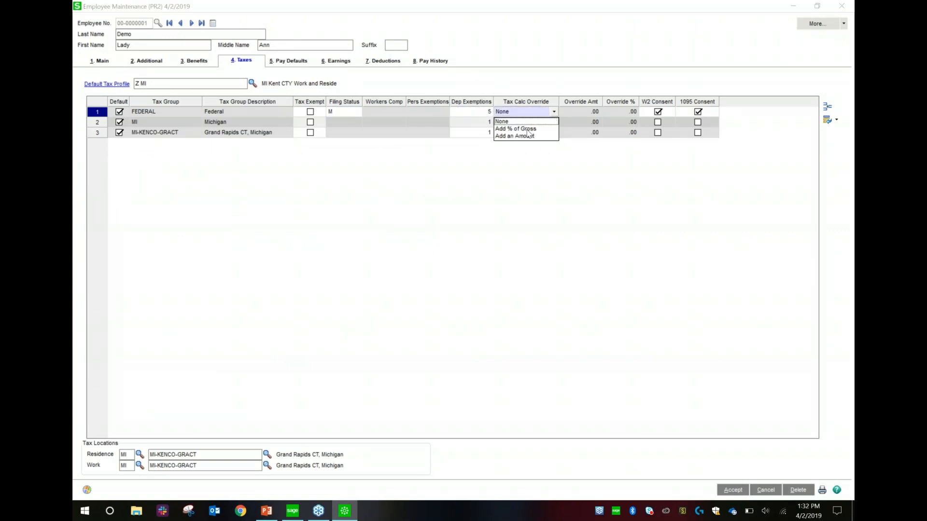
pyautogui.click(525, 136)
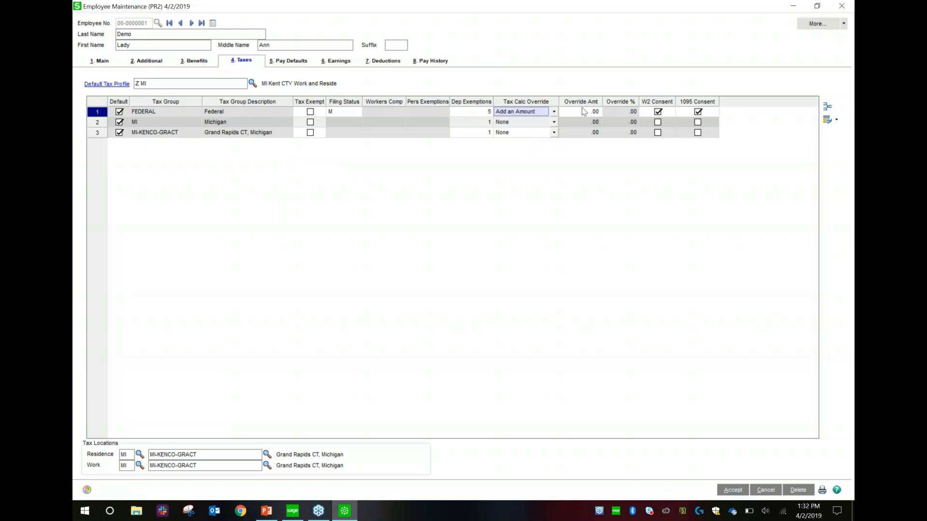
pyautogui.click(584, 111)
pyautogui.write('200')
pyautogui.press('Tab')
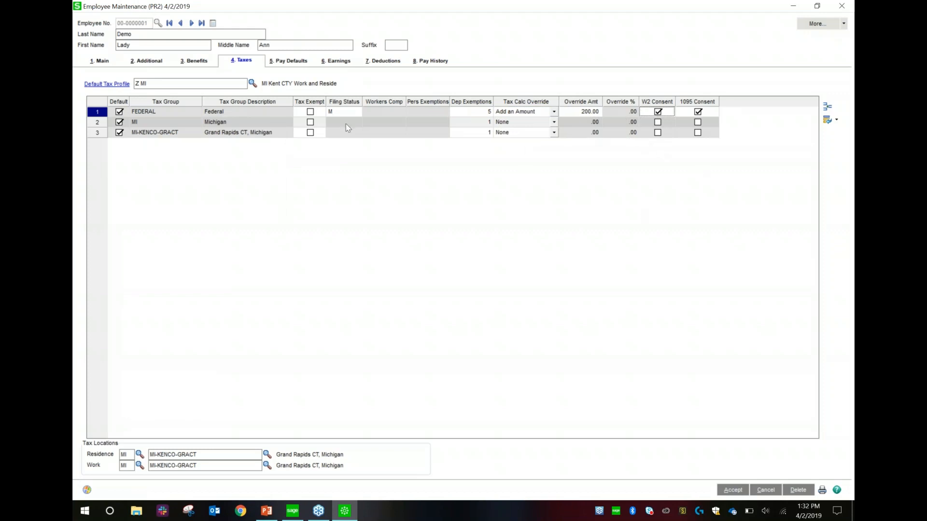
# - Move to the MI row, then view Pay Defaults: Biweekly salary, 80.00 autopay hours, rates 2,500.000 and 31.250
pyautogui.click(472, 123)
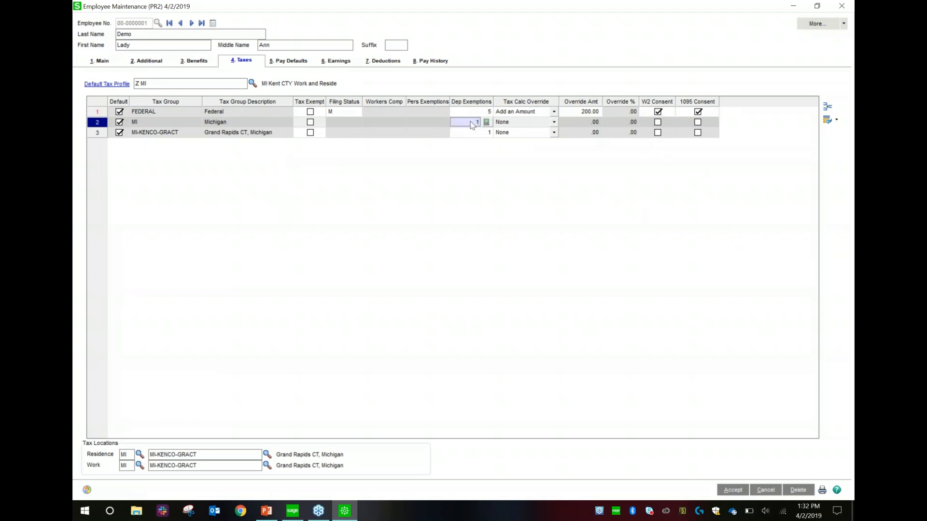
pyautogui.click(288, 60)
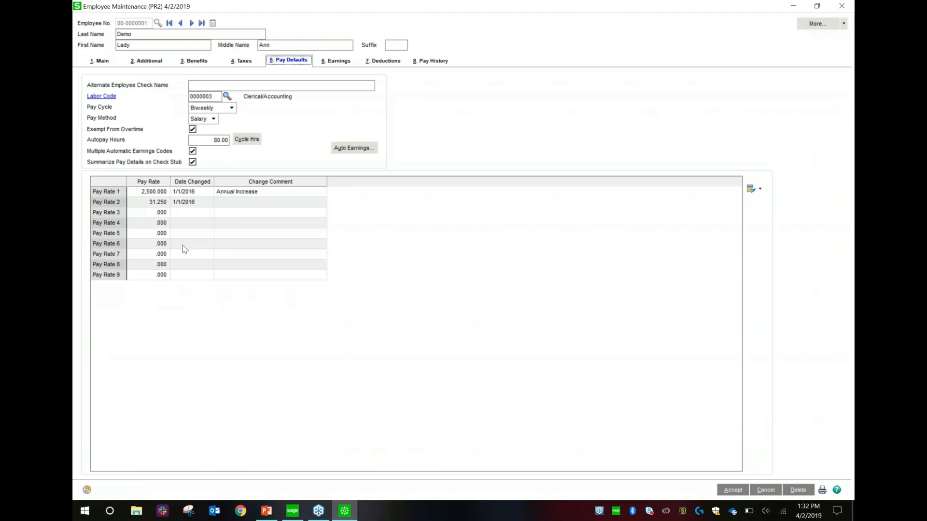
pyautogui.click(194, 213)
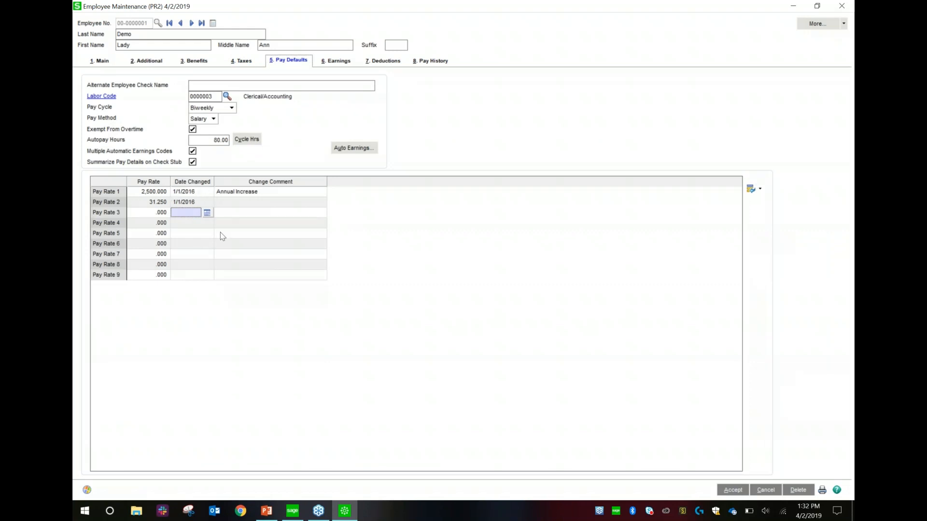
# - Inspect the pay rate change comments, such as Annual Increase dated 1/1/2016, and the alternate check name field
pyautogui.click(235, 203)
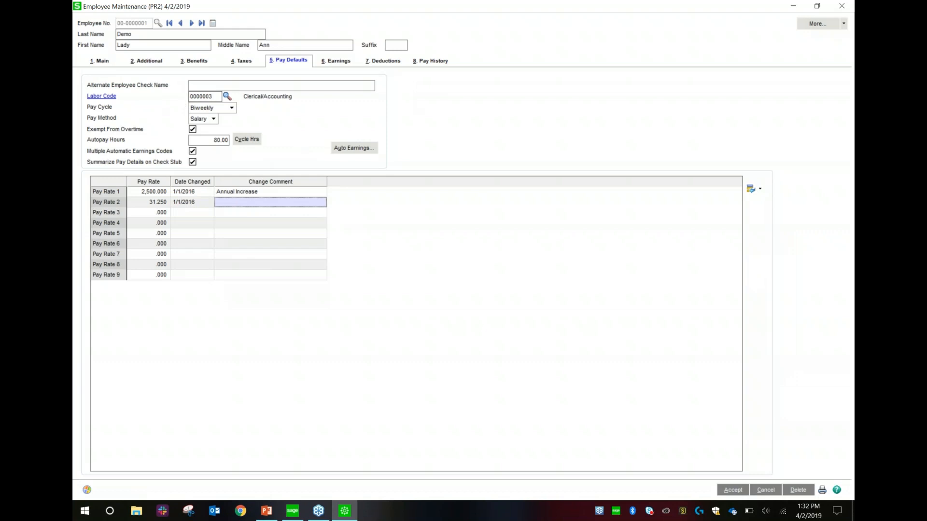
pyautogui.click(195, 85)
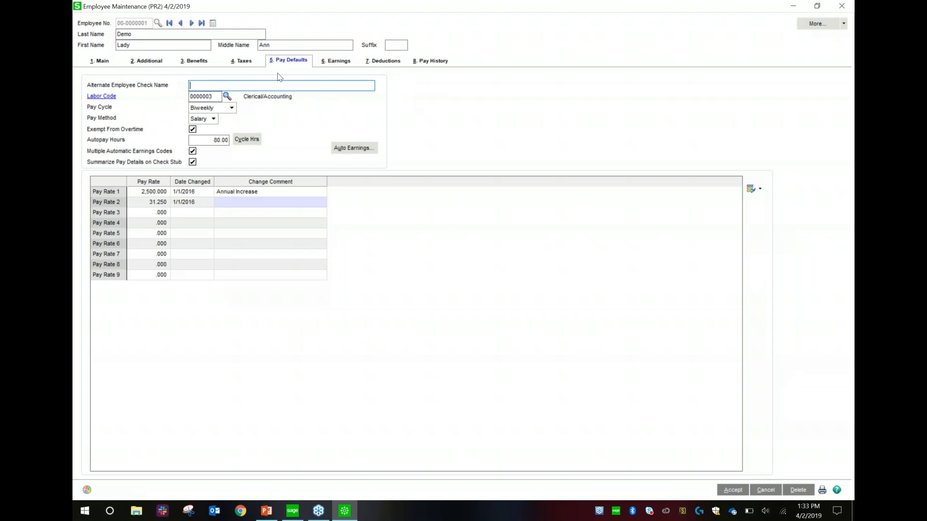
# - Open the employee's earnings and select the Holiday and Sick earnings rows
pyautogui.click(337, 58)
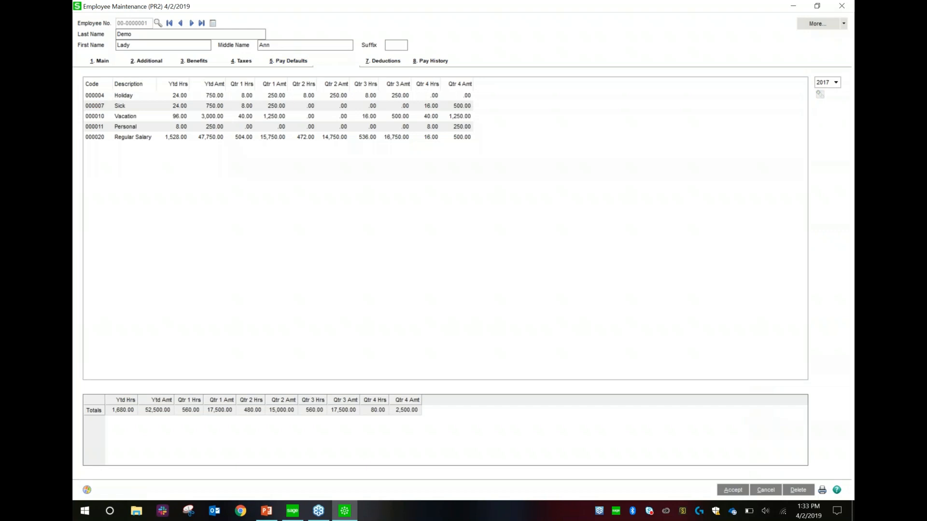
pyautogui.click(302, 100)
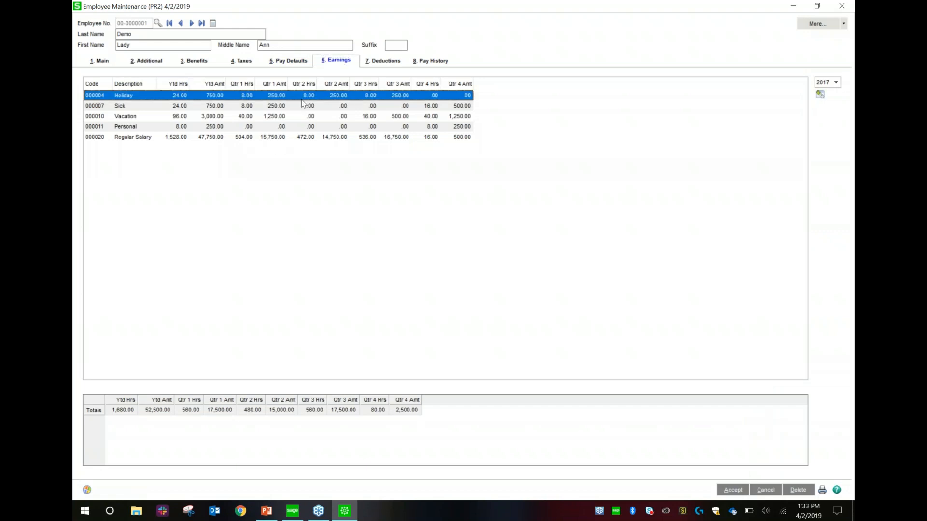
pyautogui.click(309, 107)
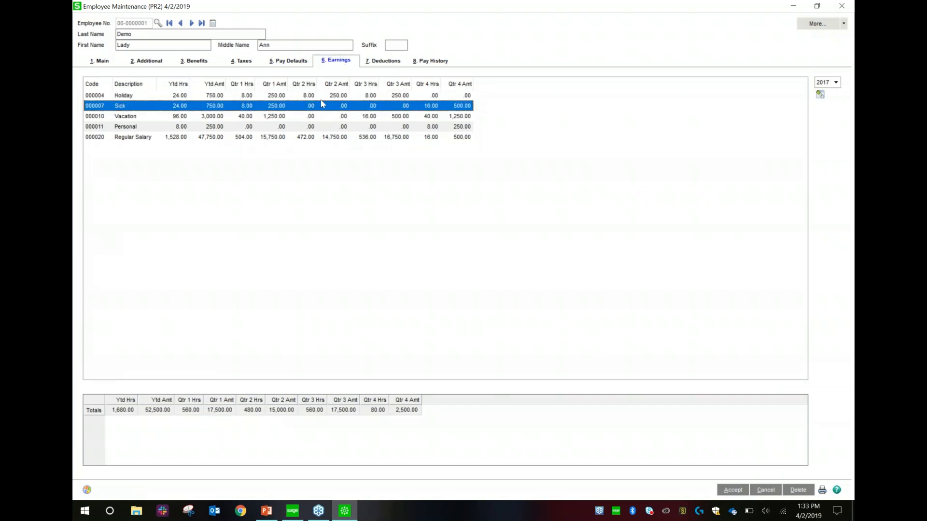
# - Compare 2016 and 2017 earnings, then view the 2017 deductions and select the 401EEP row
pyautogui.click(825, 84)
pyautogui.click(824, 94)
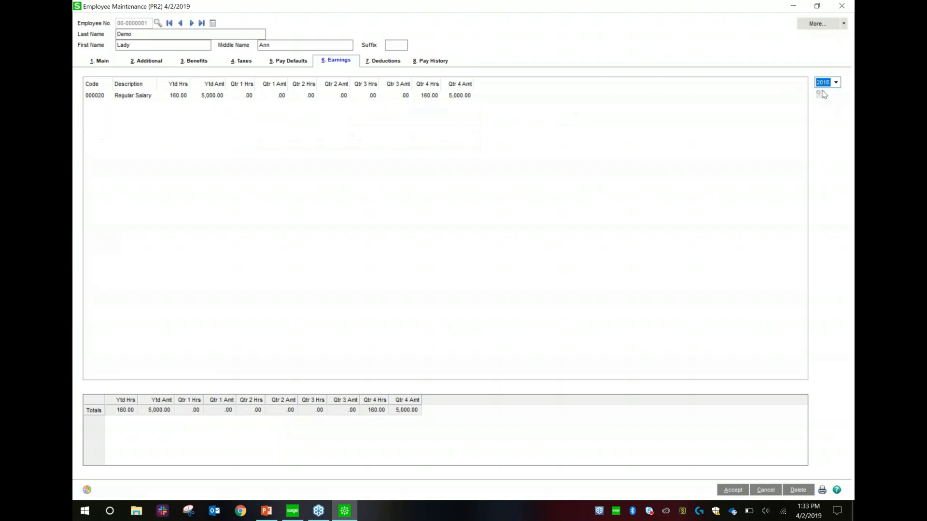
pyautogui.click(825, 83)
pyautogui.click(825, 100)
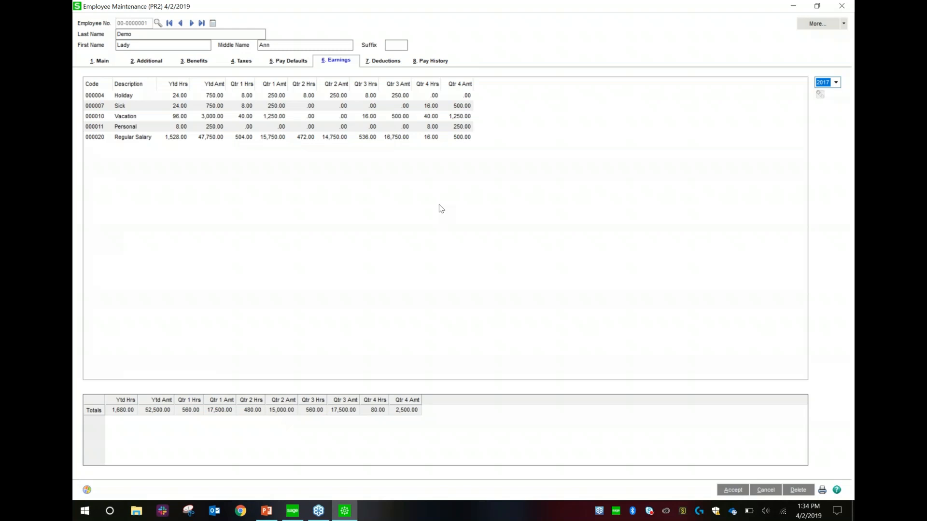
pyautogui.click(380, 68)
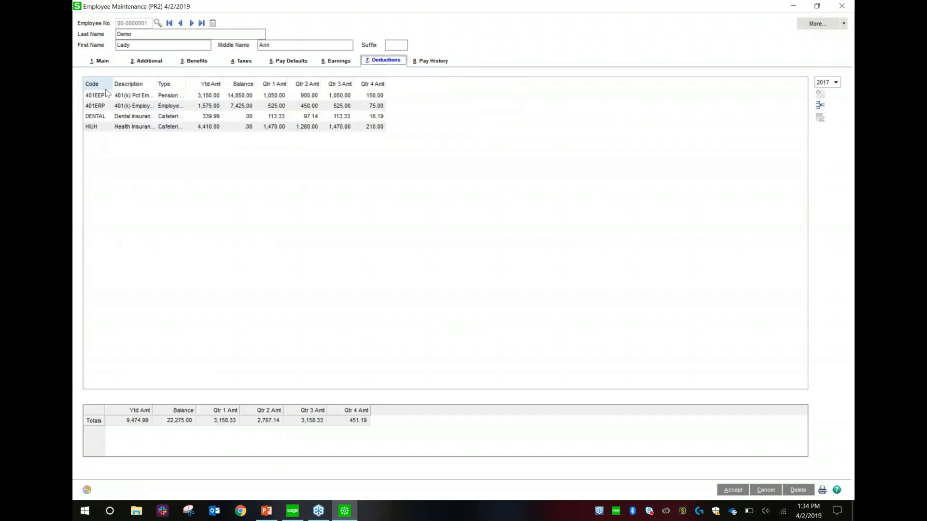
pyautogui.click(105, 133)
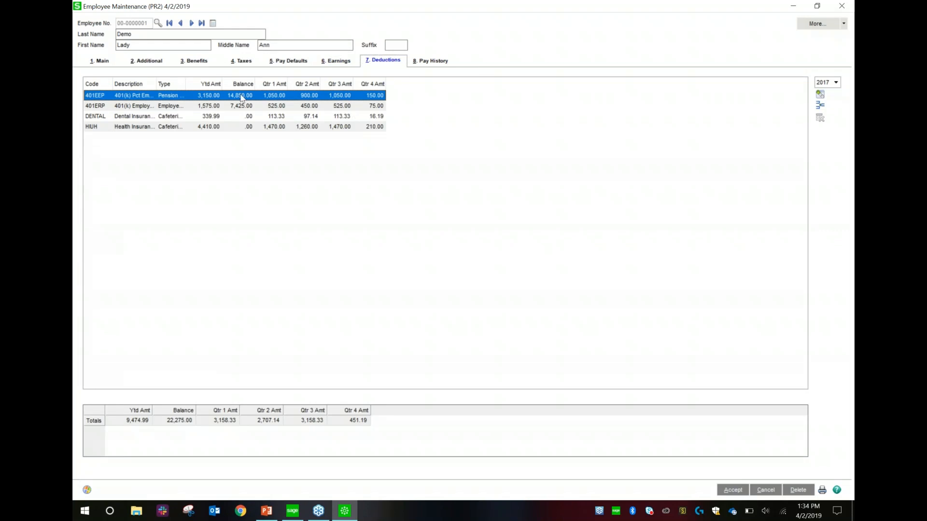
# - View the employee's pay history for 2016, then return to 2017's 52,500.00 gross
pyautogui.click(437, 62)
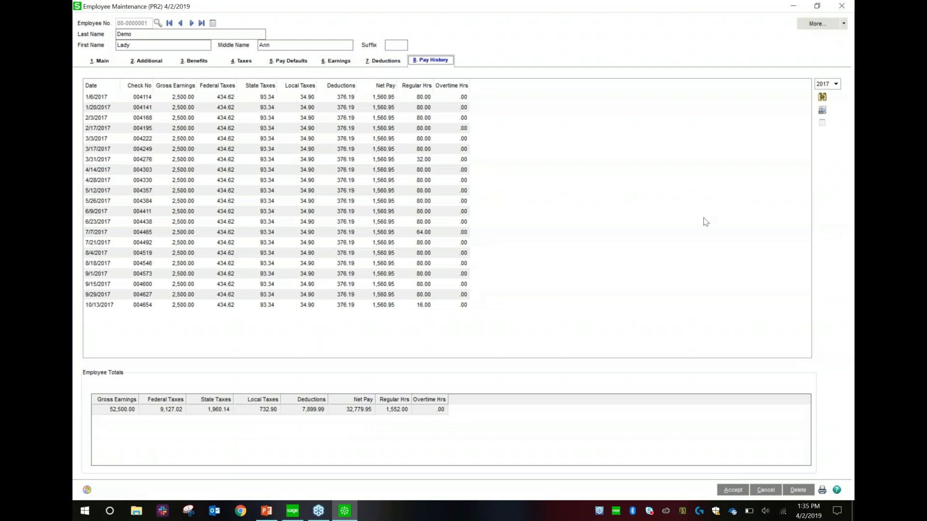
pyautogui.click(827, 86)
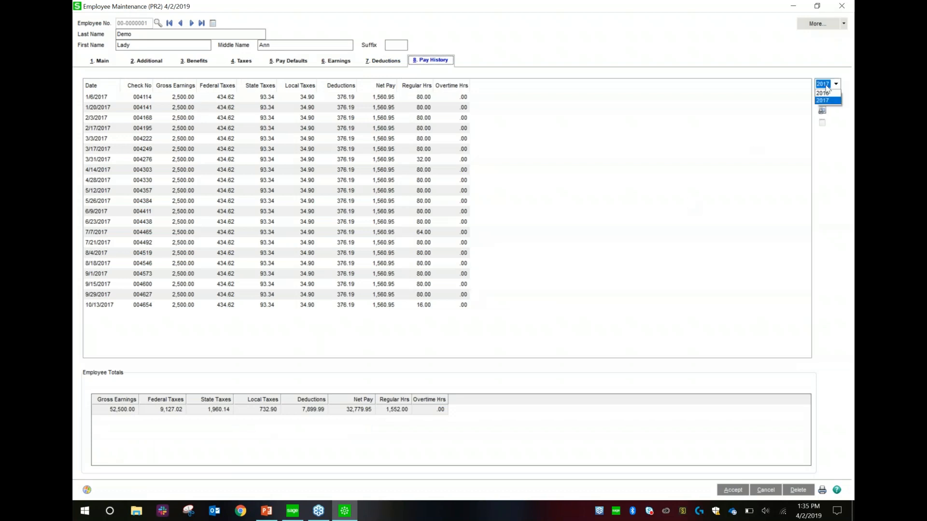
pyautogui.click(826, 93)
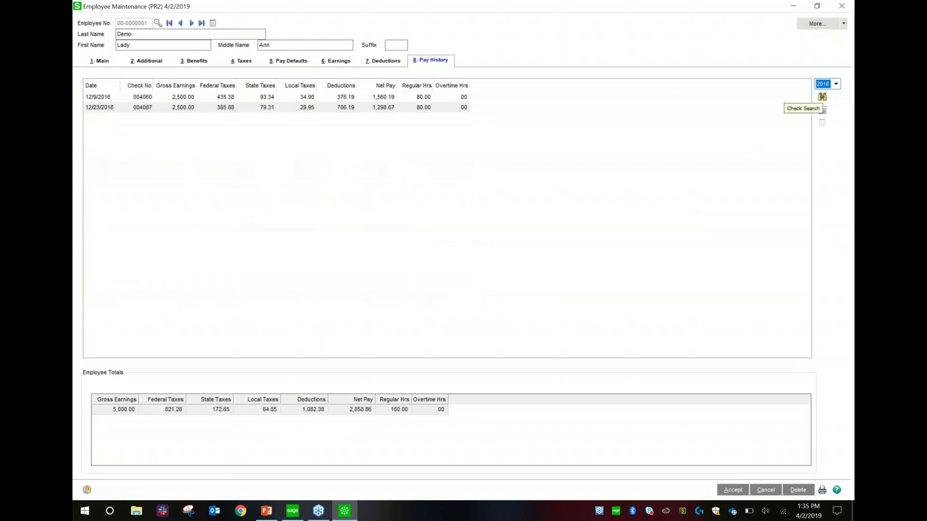
pyautogui.click(827, 85)
pyautogui.click(826, 103)
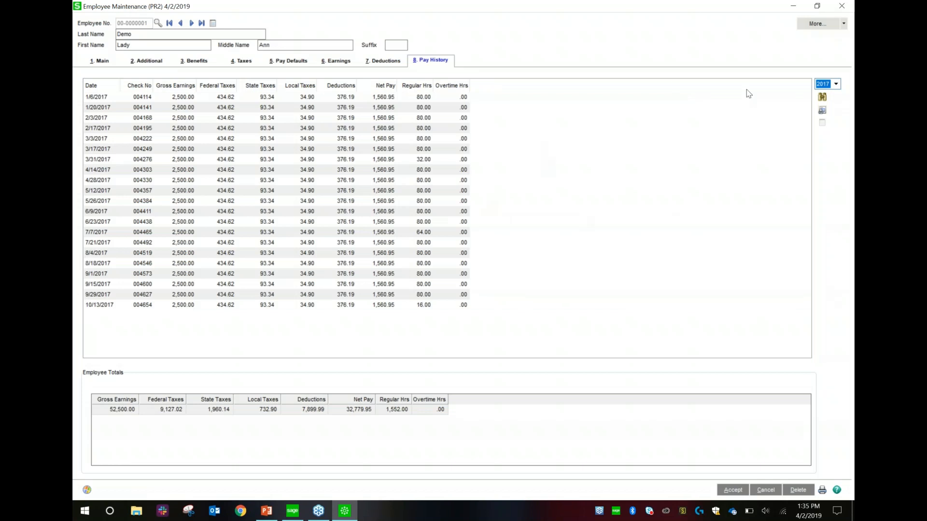
# - Choose Tax Summary from the More... dropdown, bringing up the save-changes prompt
pyautogui.click(843, 22)
pyautogui.click(854, 93)
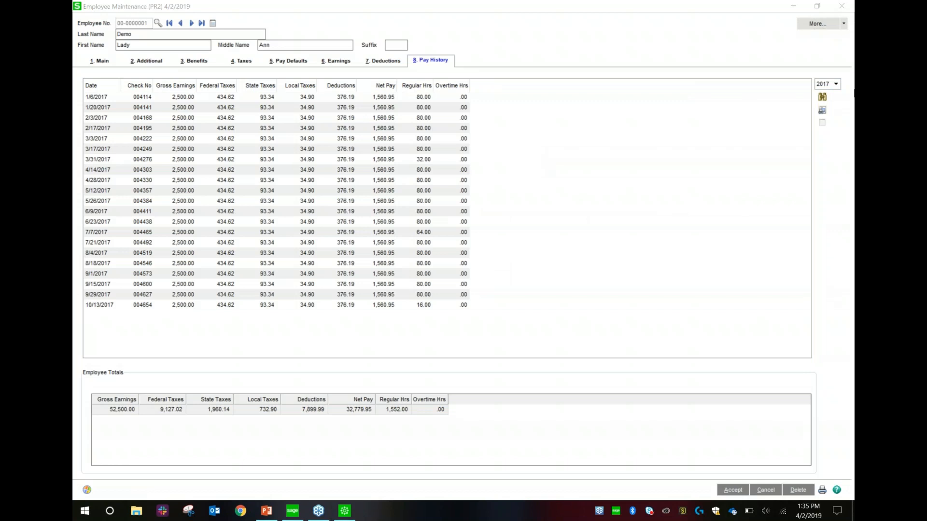
pyautogui.click(843, 24)
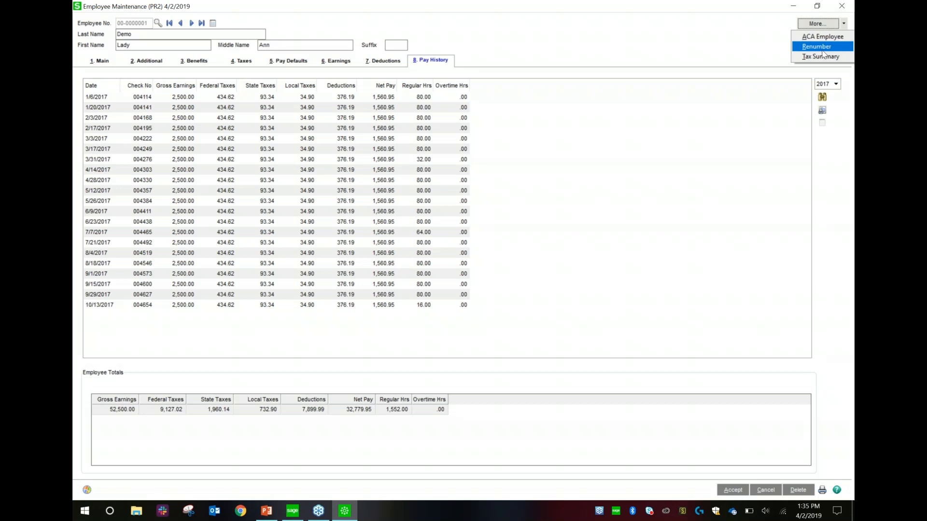
pyautogui.click(821, 47)
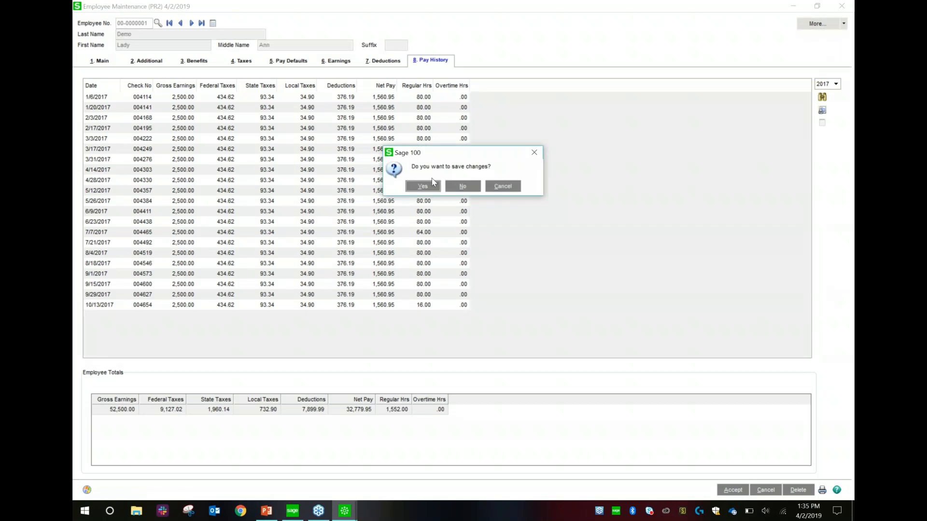
# - Save the employee record and show the tax summary for Michigan, then Grand Rapids CT local taxes
pyautogui.click(429, 186)
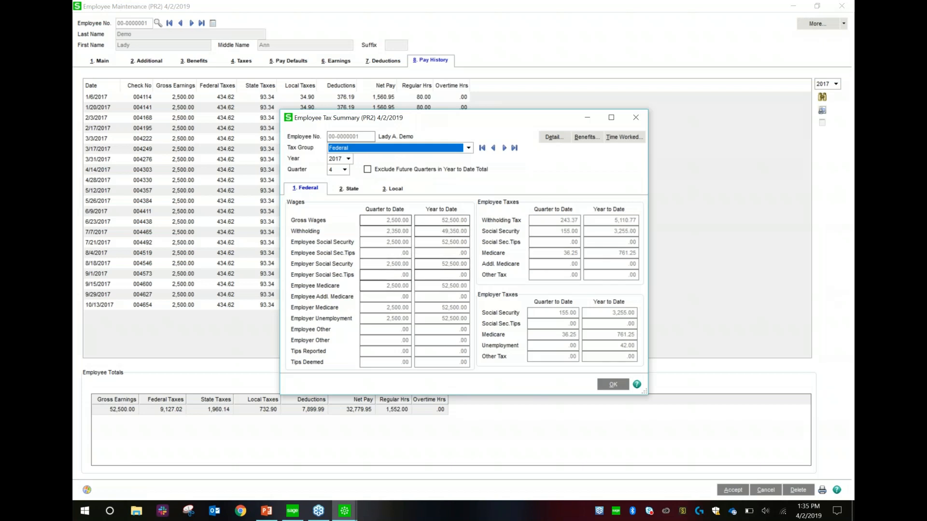
pyautogui.click(432, 148)
pyautogui.click(365, 164)
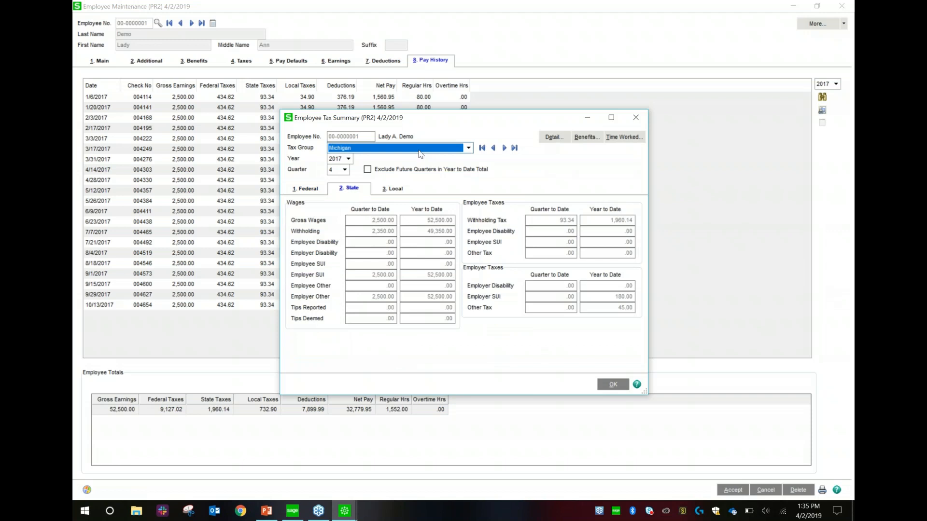
pyautogui.click(420, 150)
pyautogui.click(396, 175)
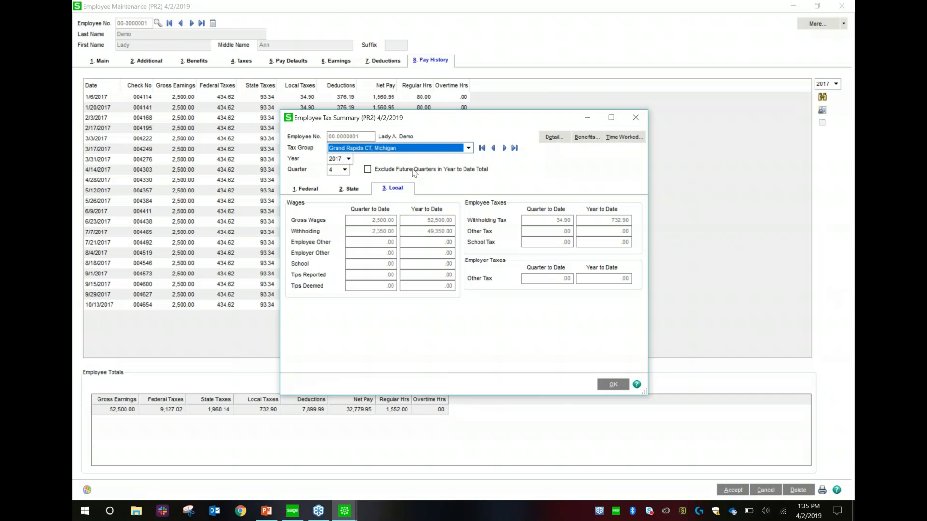
# - Show quarter 3 tax figures with future quarters excluded from year-to-date totals
pyautogui.click(344, 171)
pyautogui.click(333, 195)
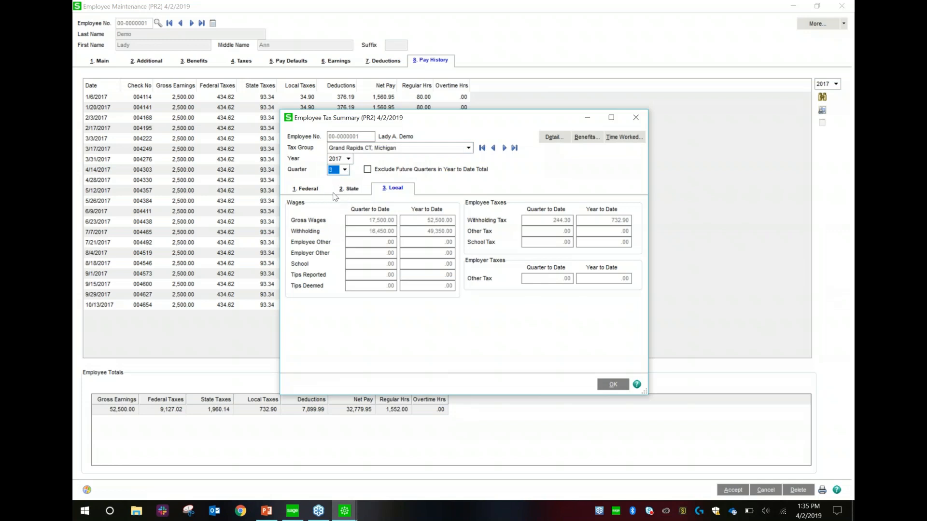
pyautogui.click(369, 170)
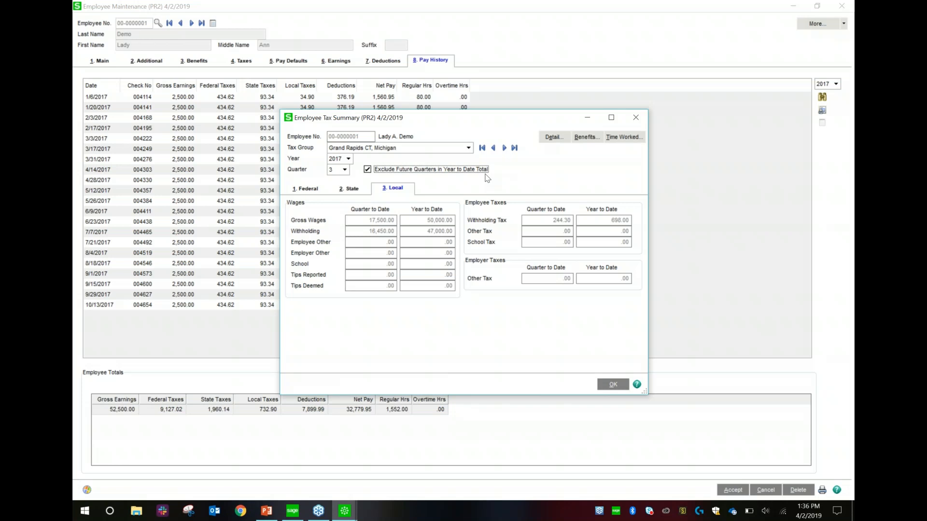
pyautogui.click(370, 171)
pyautogui.click(369, 171)
# - Switch to 2016 quarter 4, include future quarters, and open the monthly wage detail
pyautogui.click(349, 159)
pyautogui.click(335, 169)
pyautogui.click(344, 169)
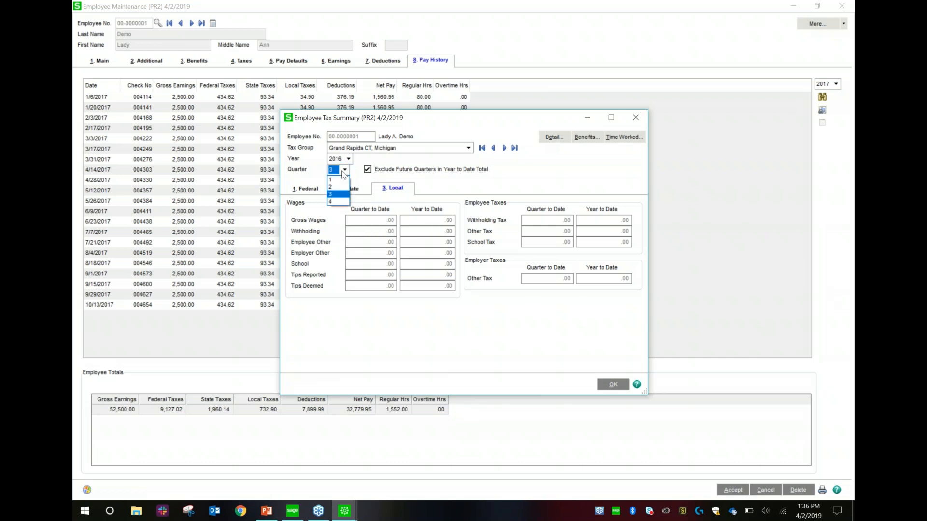
pyautogui.click(336, 205)
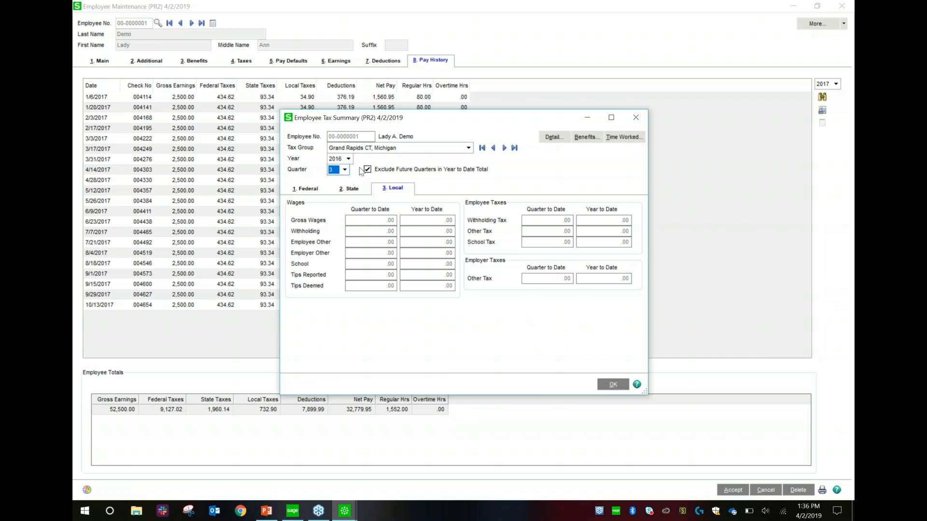
pyautogui.click(344, 169)
pyautogui.click(333, 202)
pyautogui.click(369, 169)
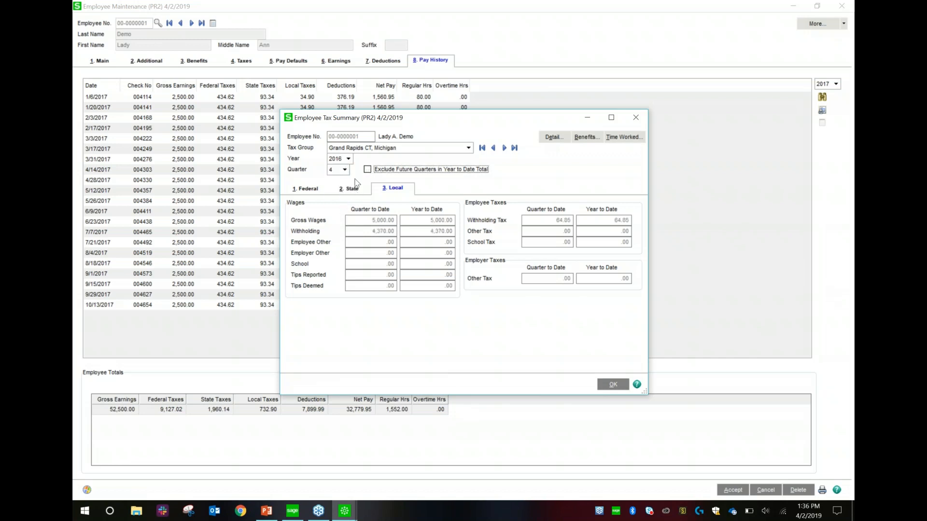
pyautogui.click(554, 138)
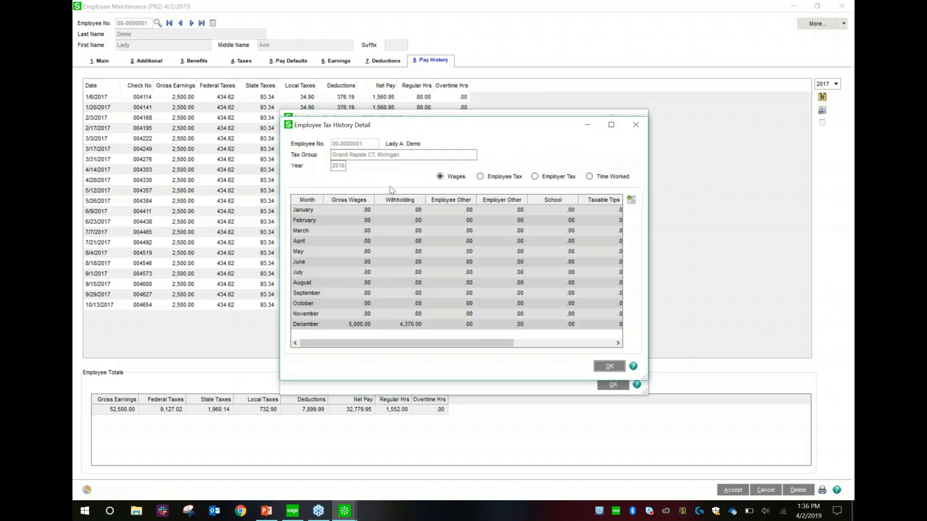
# - Show the monthly employee tax, employer tax and time-worked details
pyautogui.click(481, 178)
pyautogui.click(536, 177)
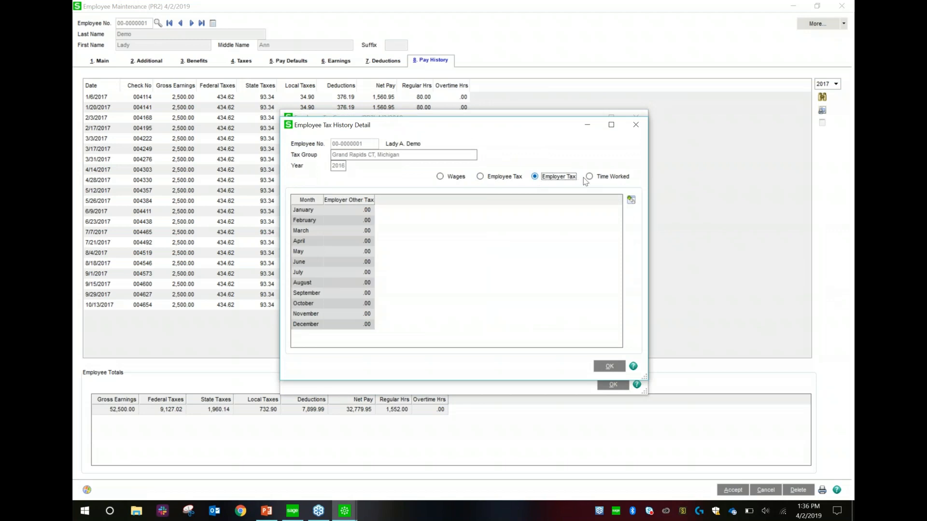
pyautogui.click(589, 177)
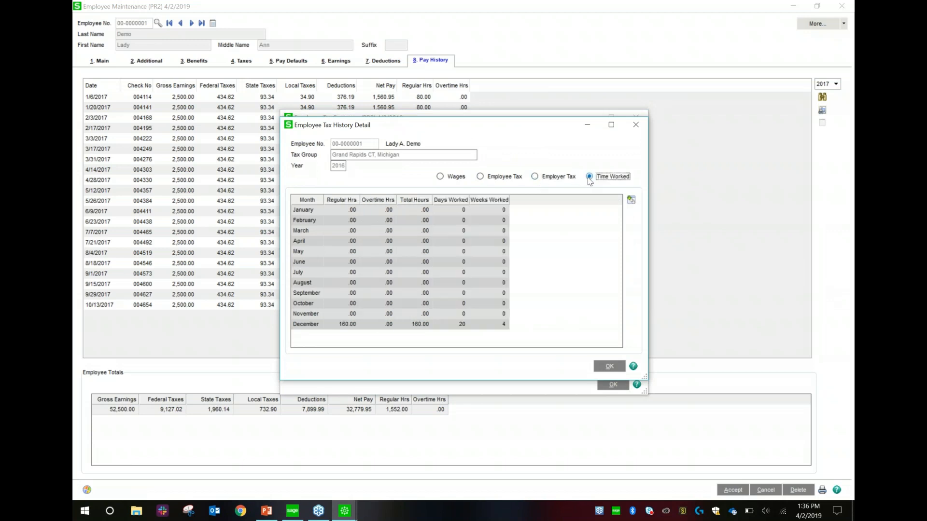
# - Close the monthly tax detail, the tax summary and Employee Maintenance
pyautogui.click(637, 126)
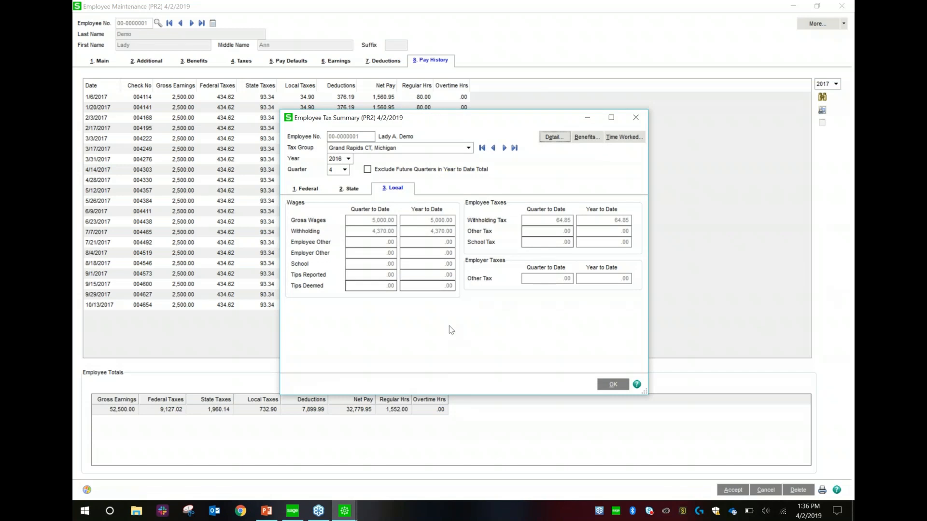
pyautogui.click(635, 118)
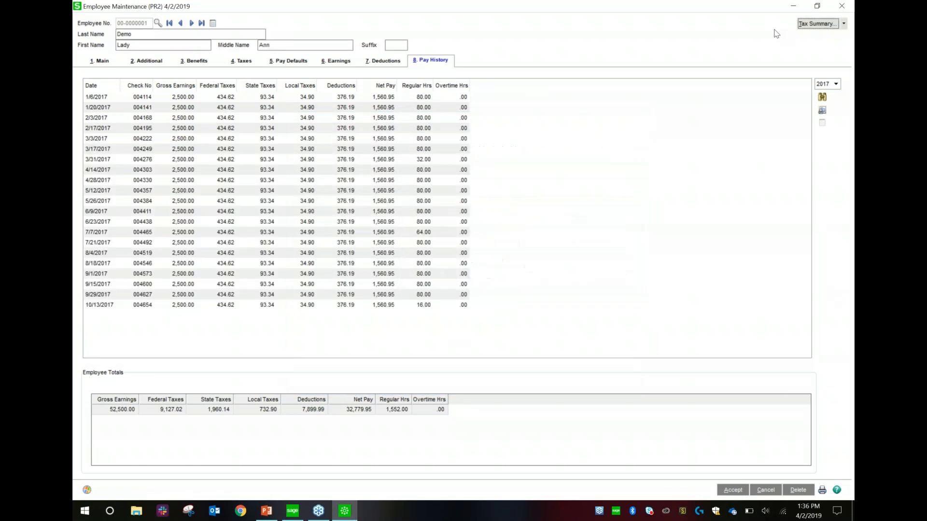
pyautogui.click(837, 11)
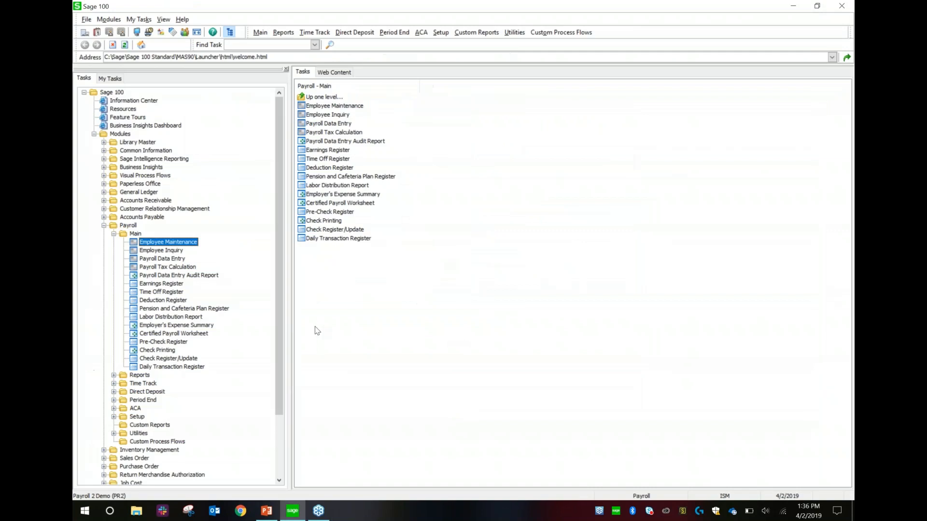
# - Start Payroll Data Entry, keep the Biweekly pay cycle and try period starting date 0402219
pyautogui.doubleClick(164, 259)
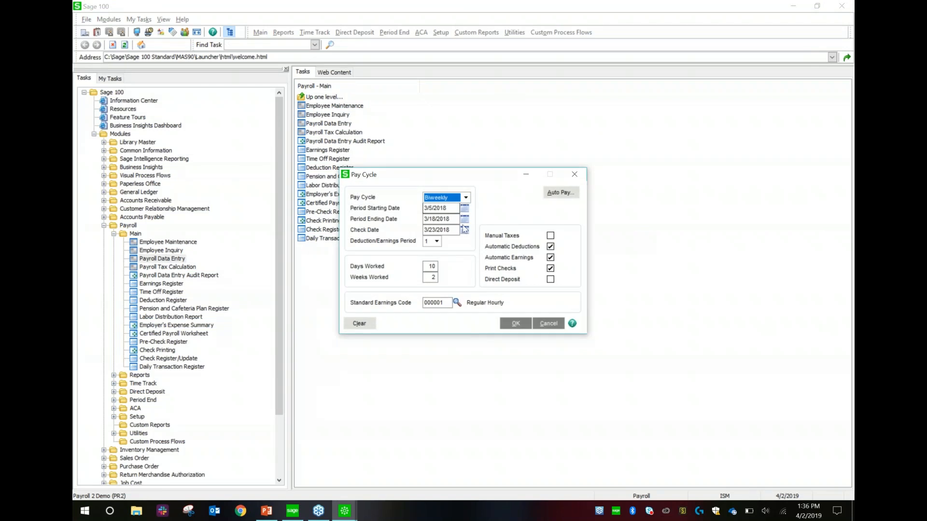
pyautogui.click(466, 196)
pyautogui.click(467, 195)
pyautogui.click(450, 210)
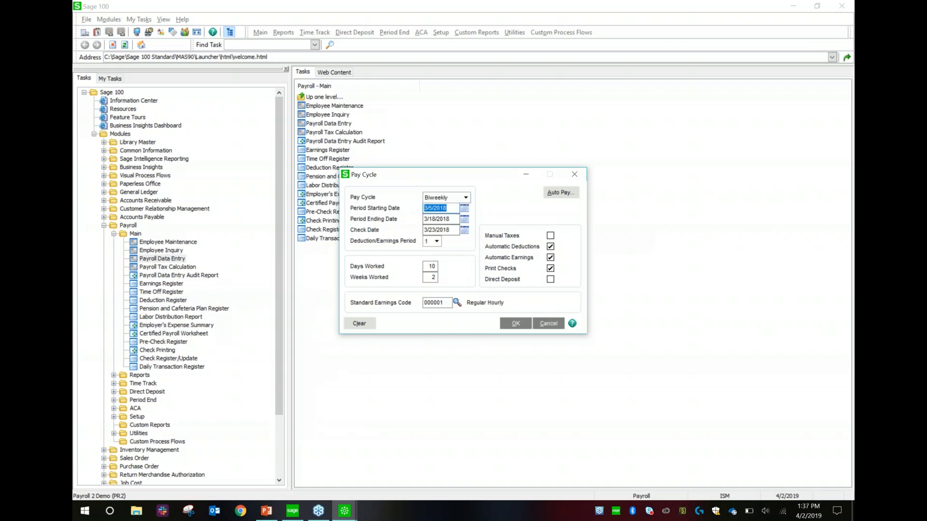
pyautogui.write('0402219')
pyautogui.press('Tab')
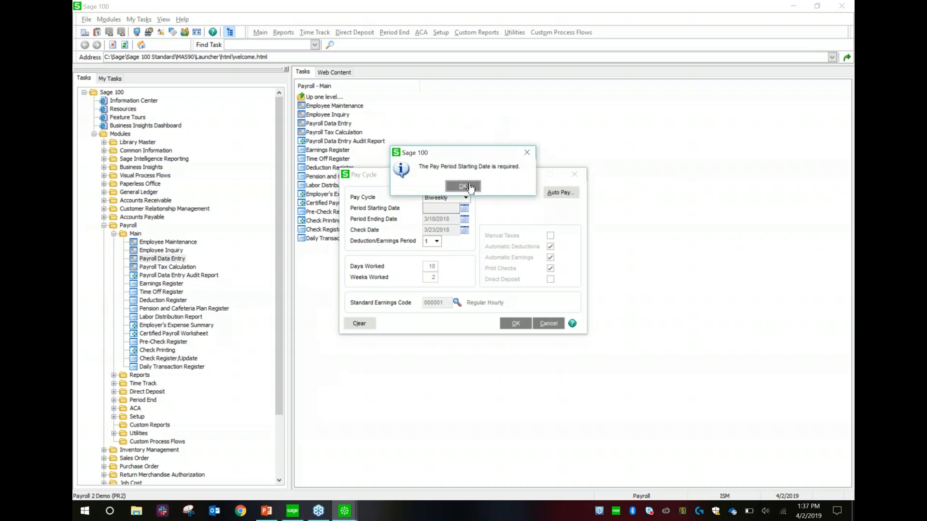
pyautogui.click(462, 186)
# - Dismiss the period date errors, re-enter starting date 0301, then clear all data entry records
pyautogui.press('BackSpace')
pyautogui.click(451, 209)
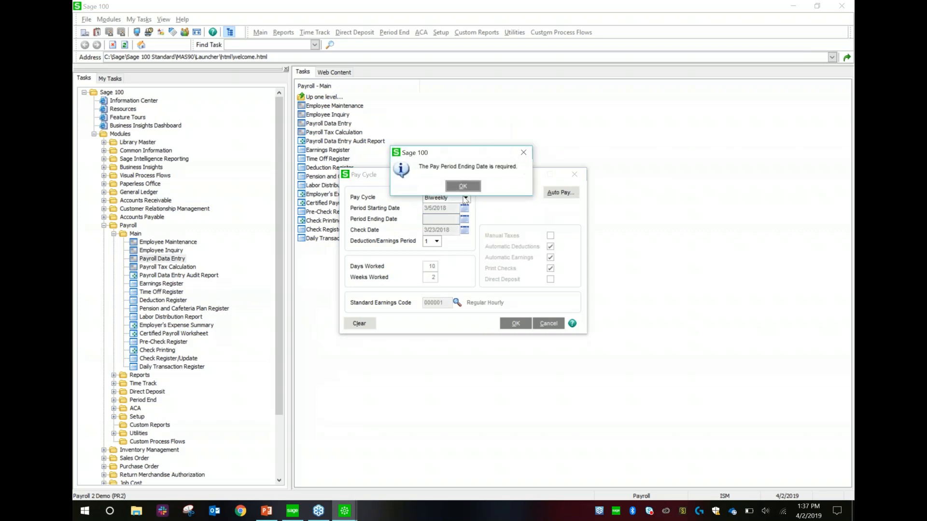
pyautogui.click(462, 187)
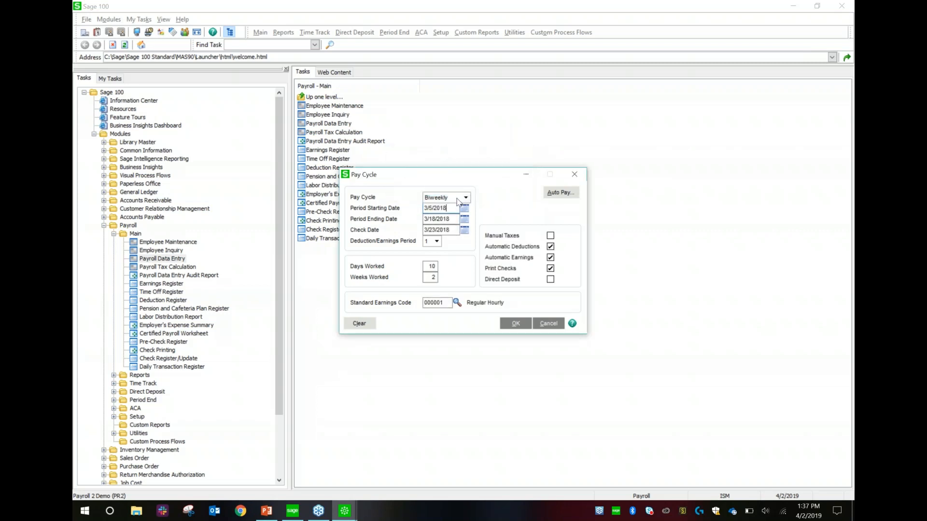
pyautogui.write('04022')
pyautogui.press('Tab')
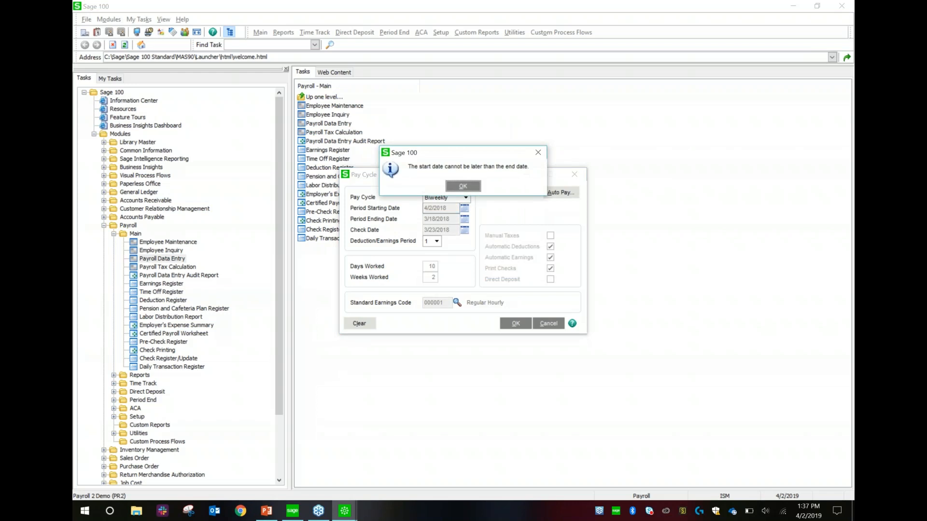
pyautogui.click(463, 187)
pyautogui.press('BackSpace')
pyautogui.press('Tab')
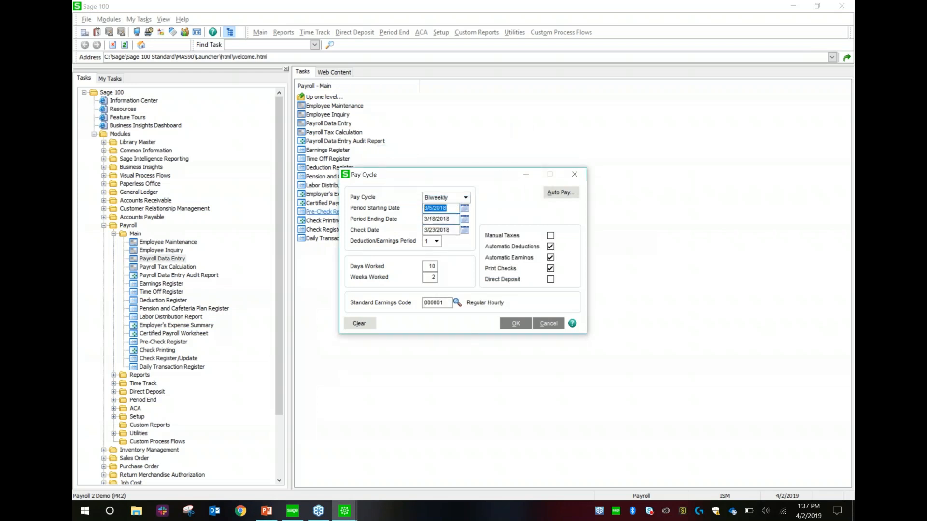
pyautogui.write('0301')
pyautogui.press('Tab')
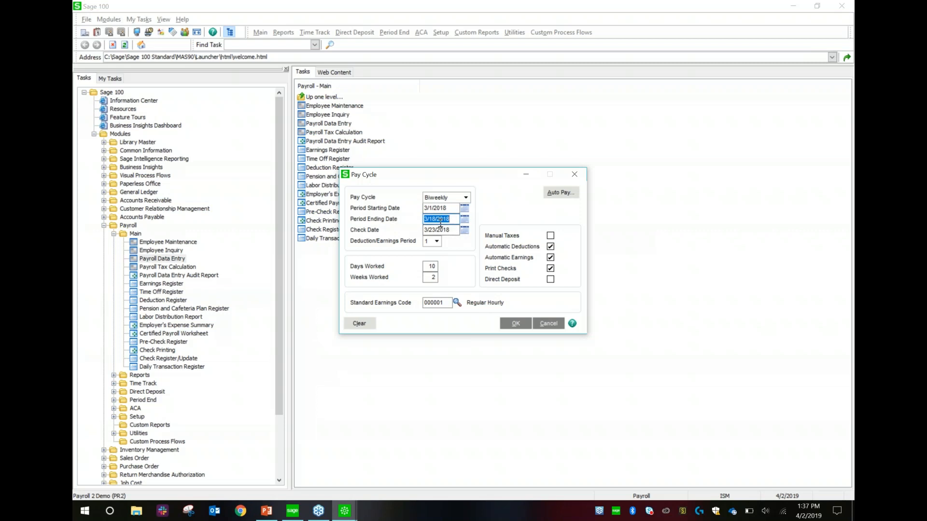
pyautogui.click(365, 328)
pyautogui.click(445, 187)
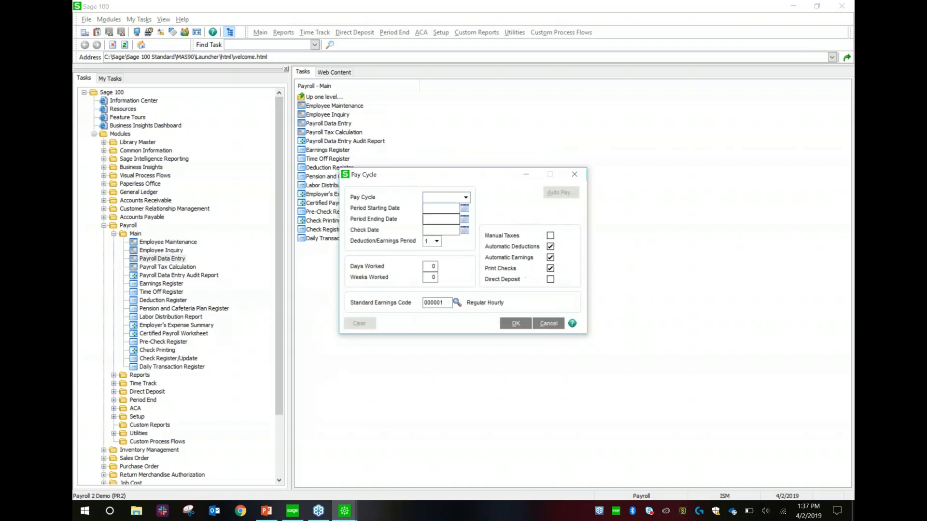
# - Set a Biweekly pay cycle with check date 5/1/2018, confirming it without automatic pay
pyautogui.click(466, 198)
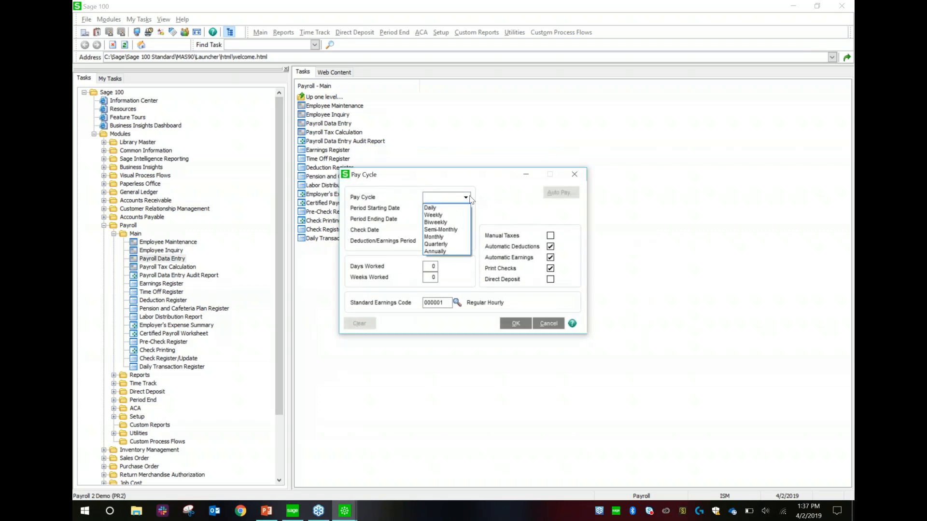
pyautogui.click(442, 222)
pyautogui.click(448, 211)
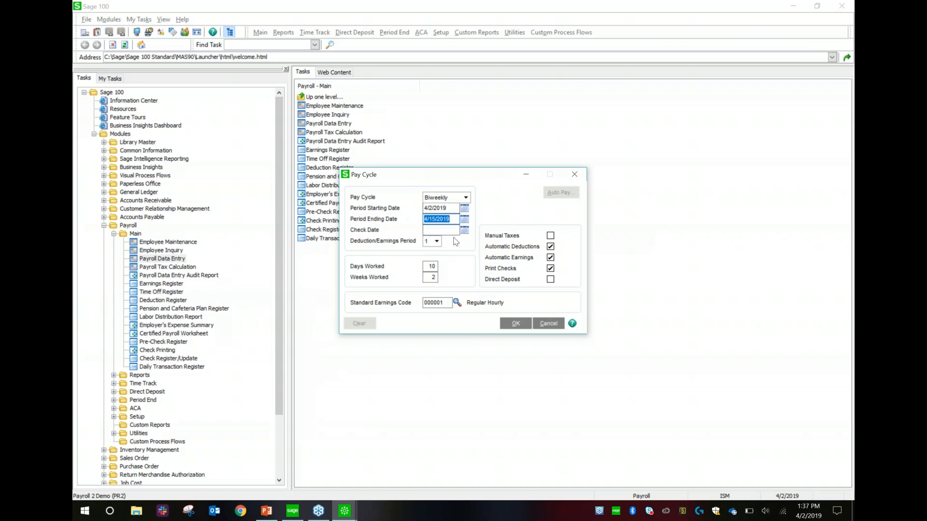
pyautogui.click(438, 231)
pyautogui.write('05012018')
pyautogui.press('Tab')
pyautogui.click(442, 188)
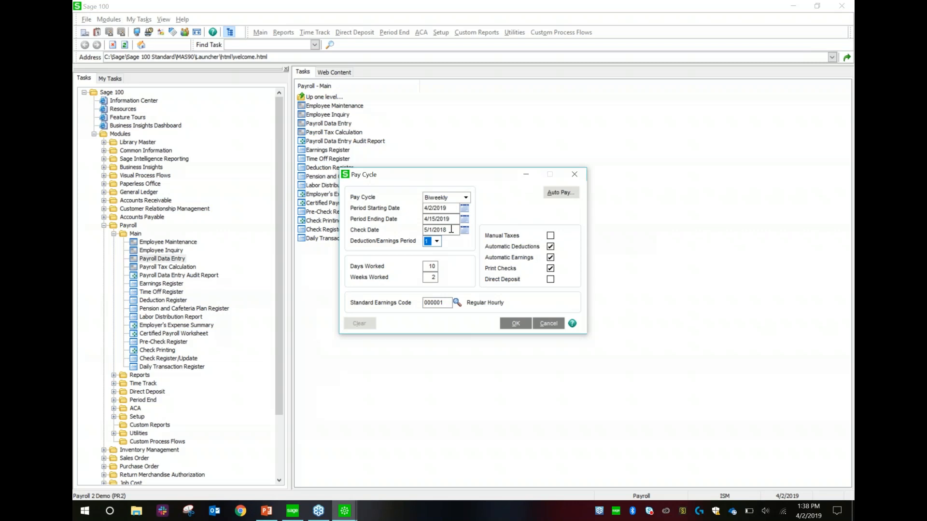
pyautogui.click(516, 324)
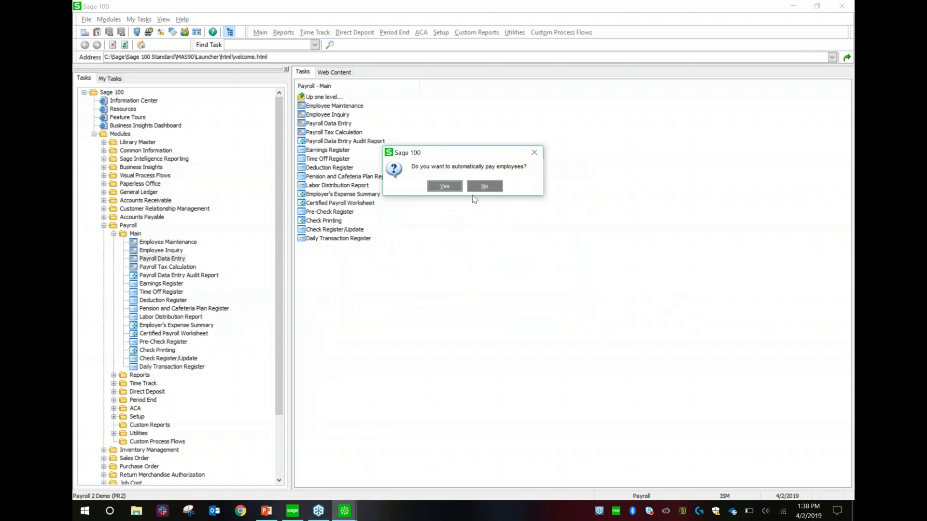
pyautogui.click(484, 187)
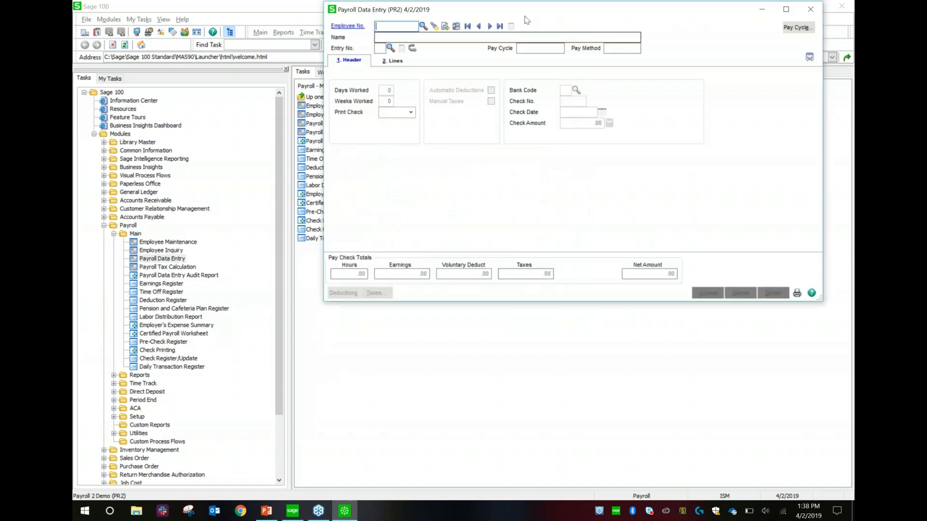
# - Select the first employee, cancel the started check entry, then reselect that employee
pyautogui.moveTo(547, 13); pyautogui.dragTo(463, 80)
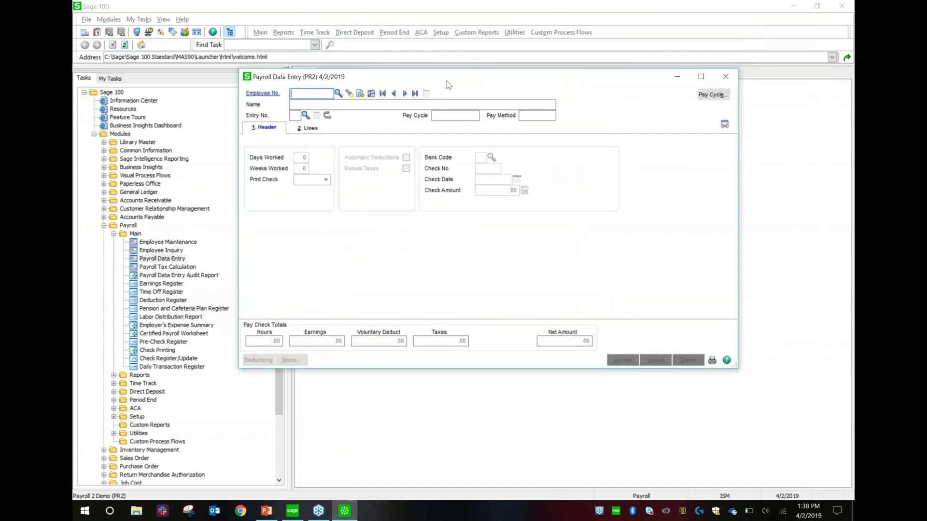
pyautogui.click(338, 94)
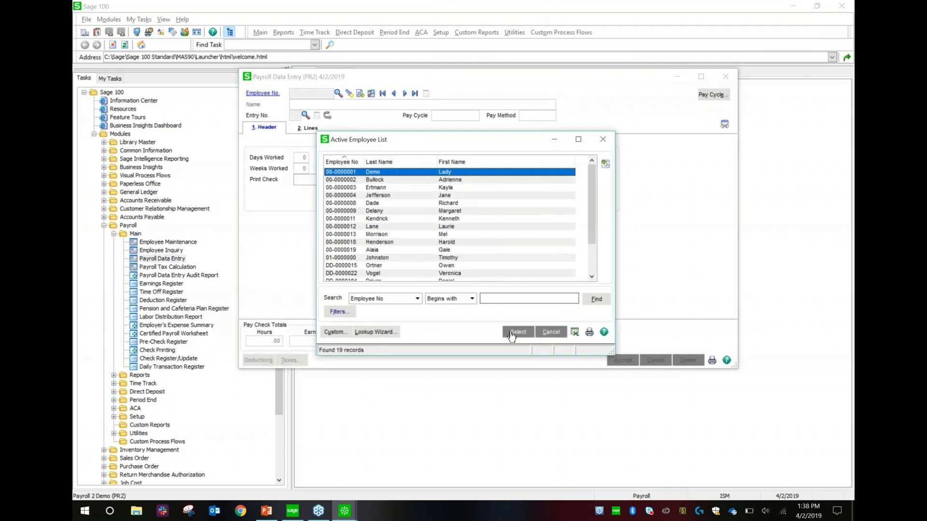
pyautogui.click(513, 333)
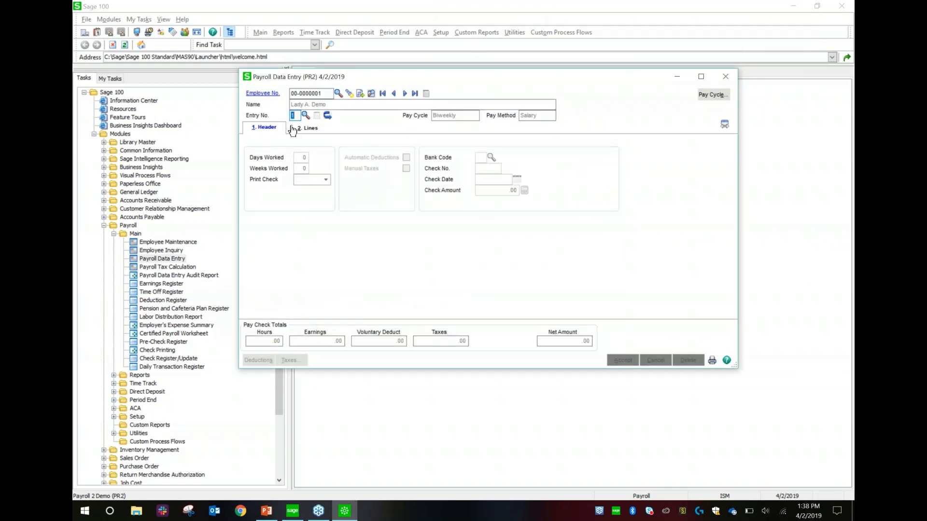
pyautogui.click(270, 127)
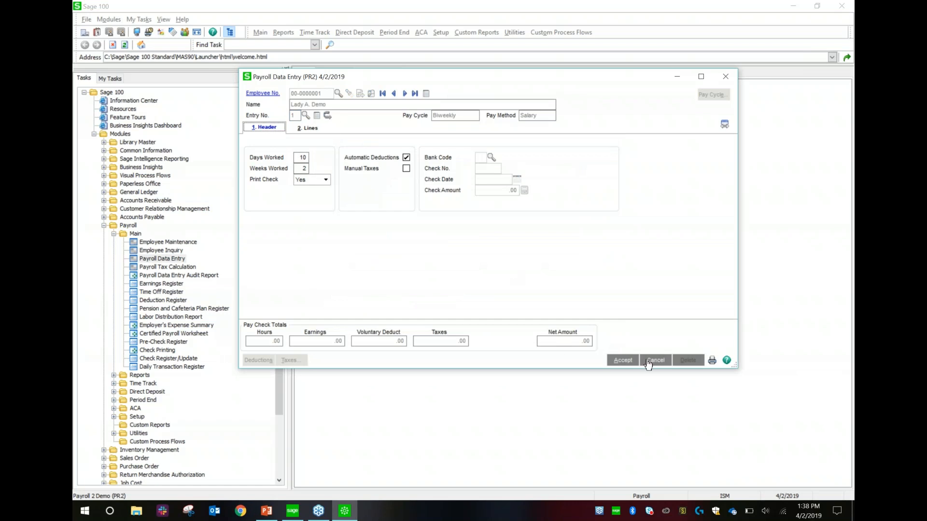
pyautogui.click(648, 363)
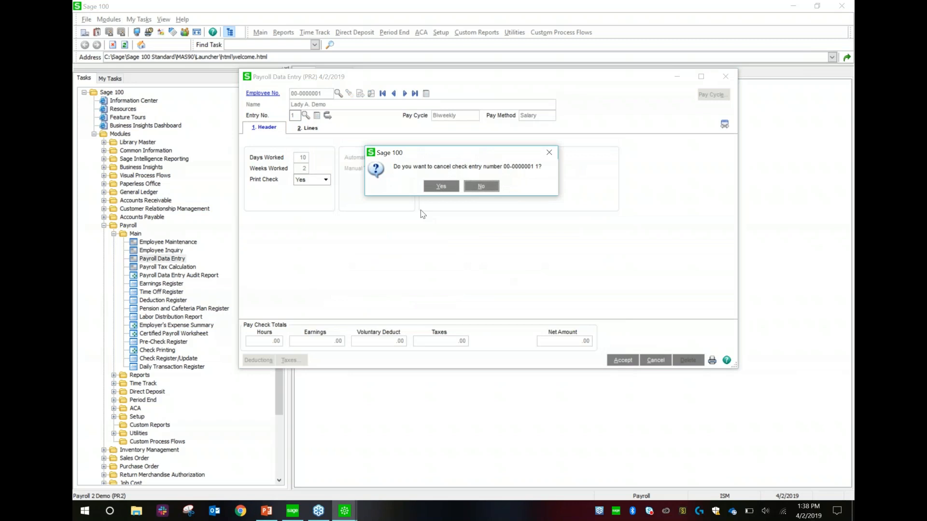
pyautogui.click(441, 186)
pyautogui.click(337, 93)
pyautogui.click(515, 332)
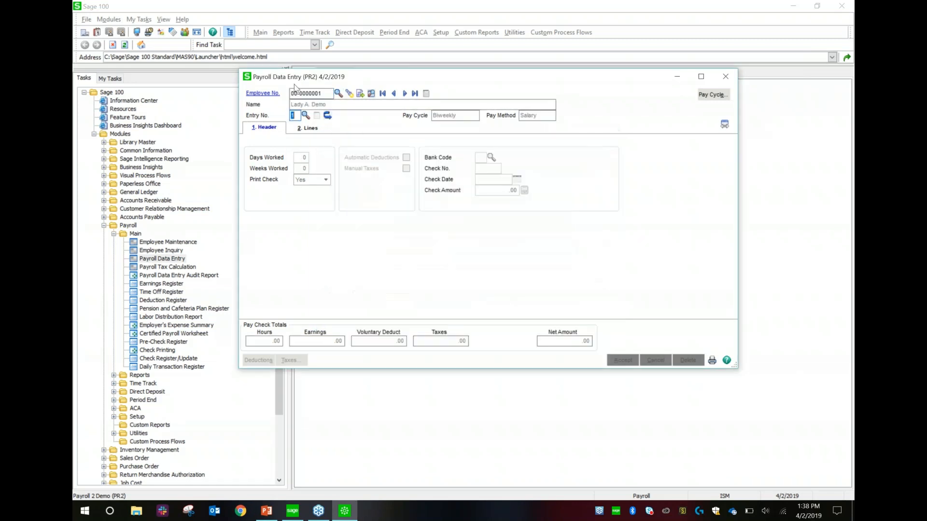
# - Create a reversal of the employee's only past check
pyautogui.click(328, 116)
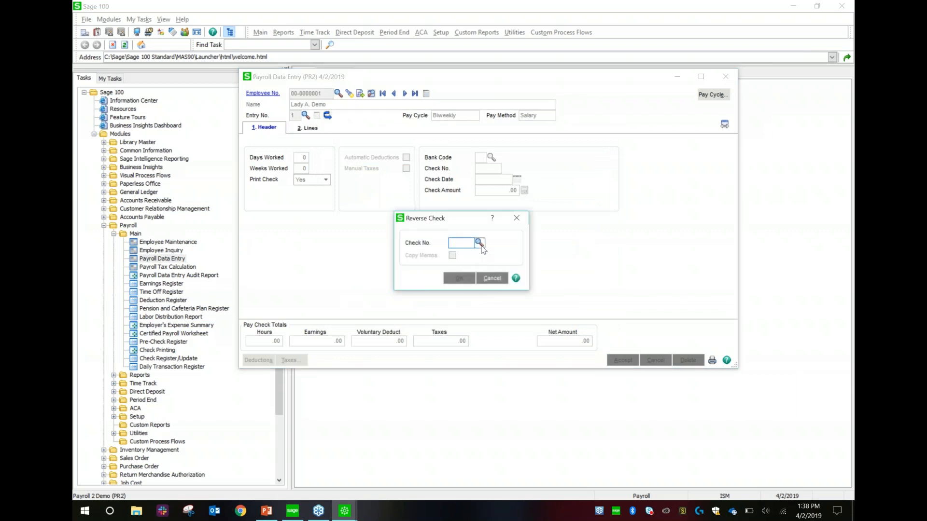
pyautogui.click(480, 244)
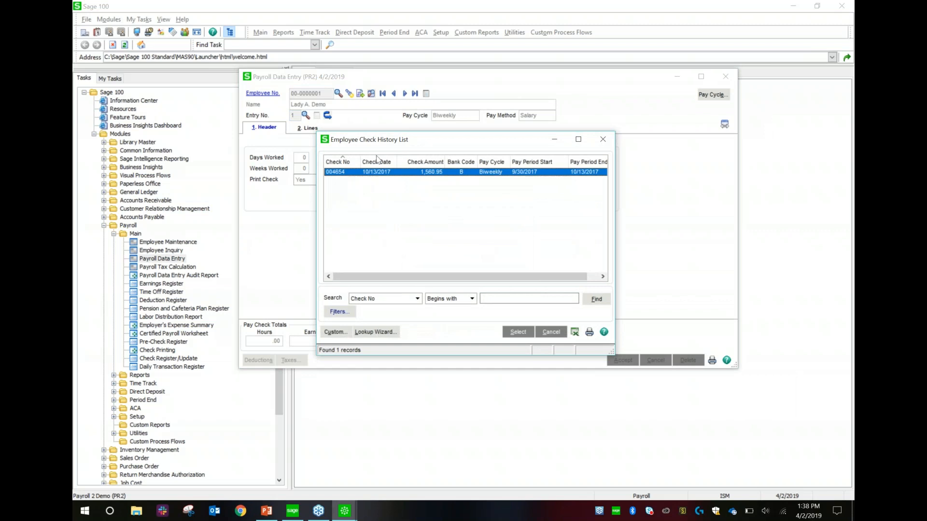
pyautogui.click(516, 337)
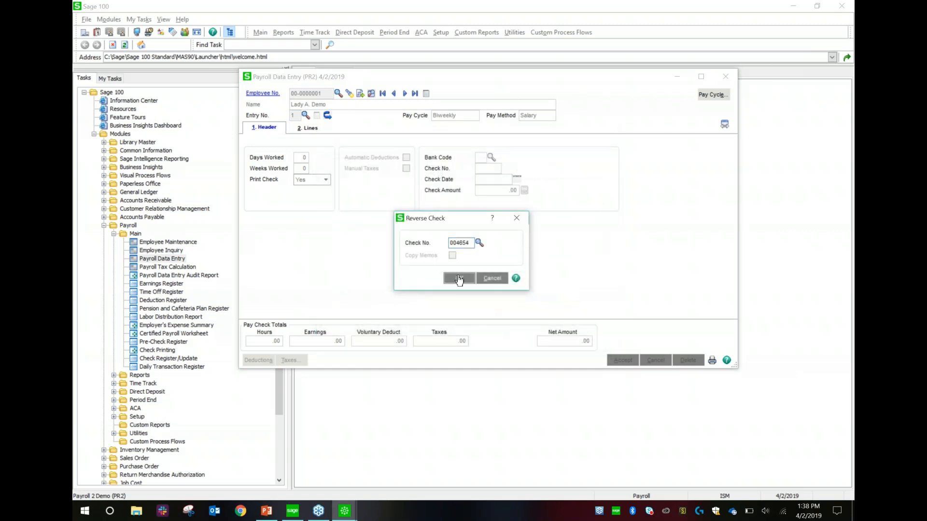
pyautogui.click(458, 279)
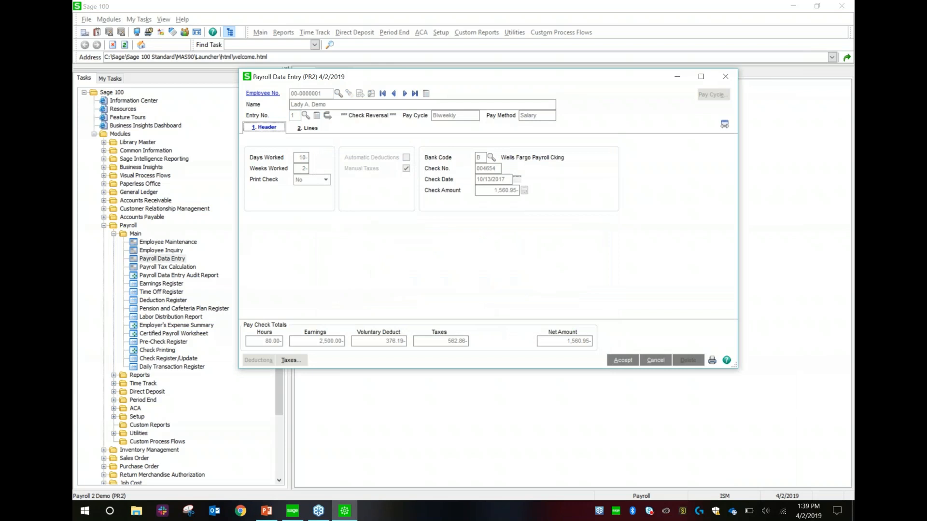
# - Review the reversal's pay lines and taxes, then discard the reversal entry
pyautogui.click(313, 129)
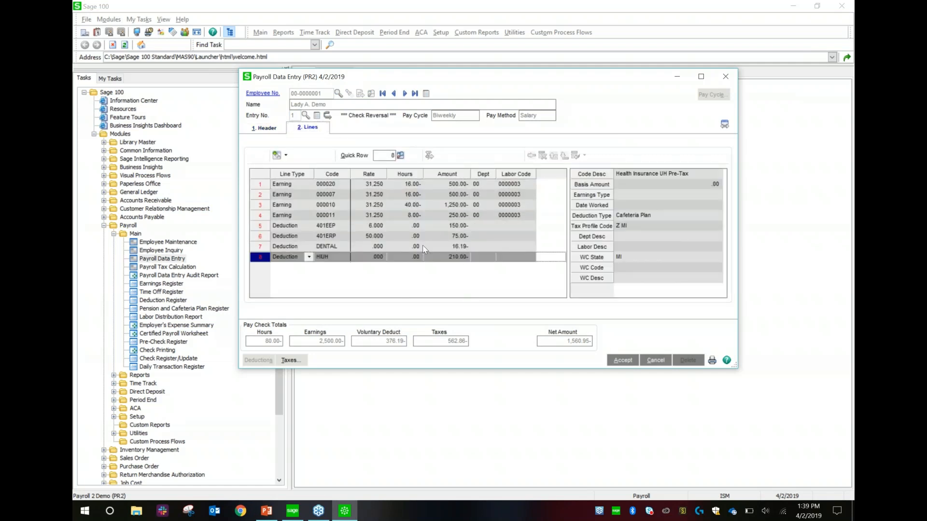
pyautogui.click(291, 360)
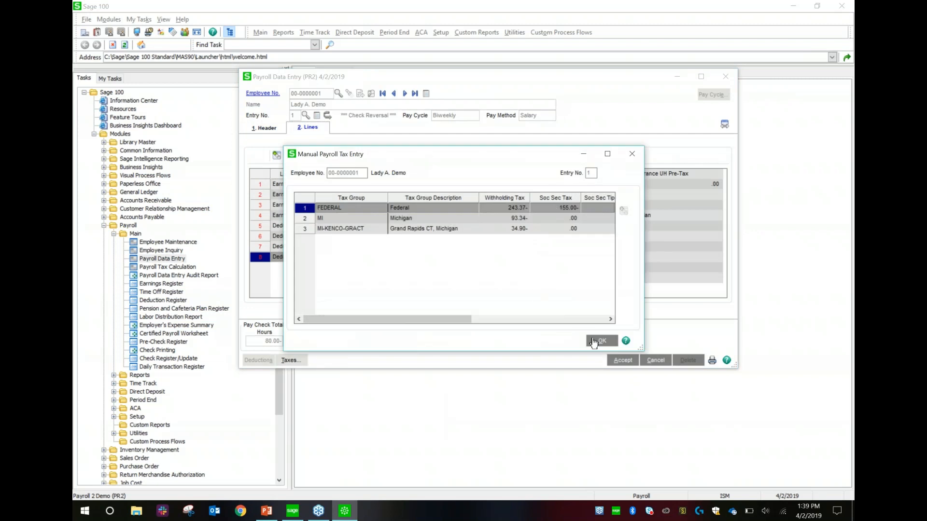
pyautogui.click(631, 154)
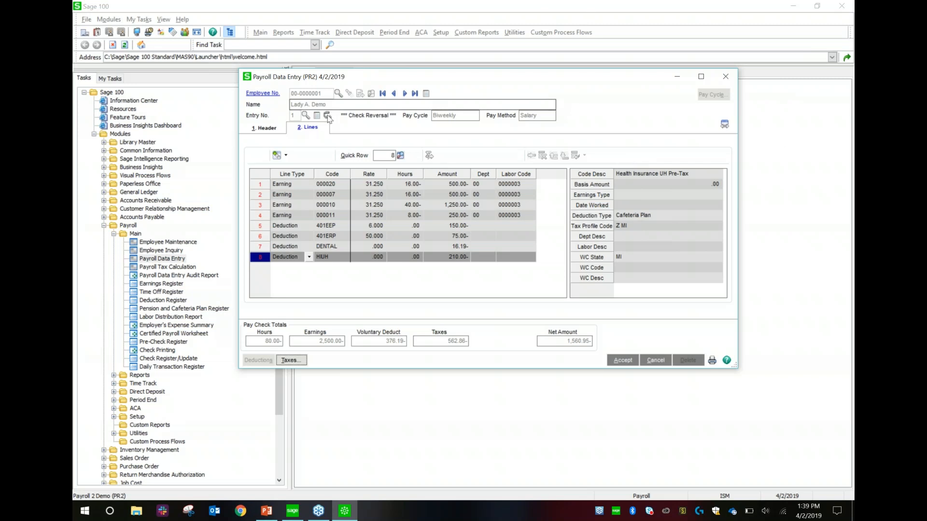
pyautogui.click(655, 361)
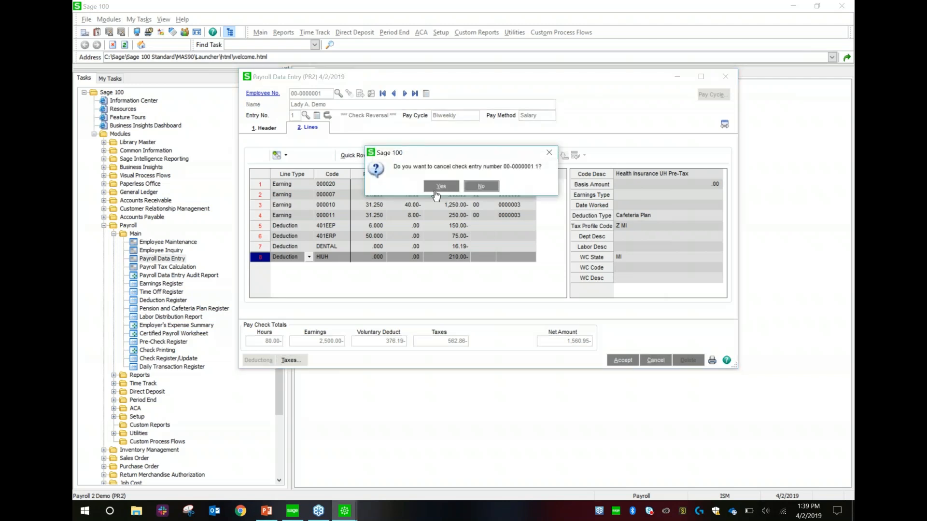
pyautogui.click(440, 187)
# - Start a new check for the first employee and rearrange the Rate and Labor Code columns
pyautogui.click(342, 93)
pyautogui.click(519, 333)
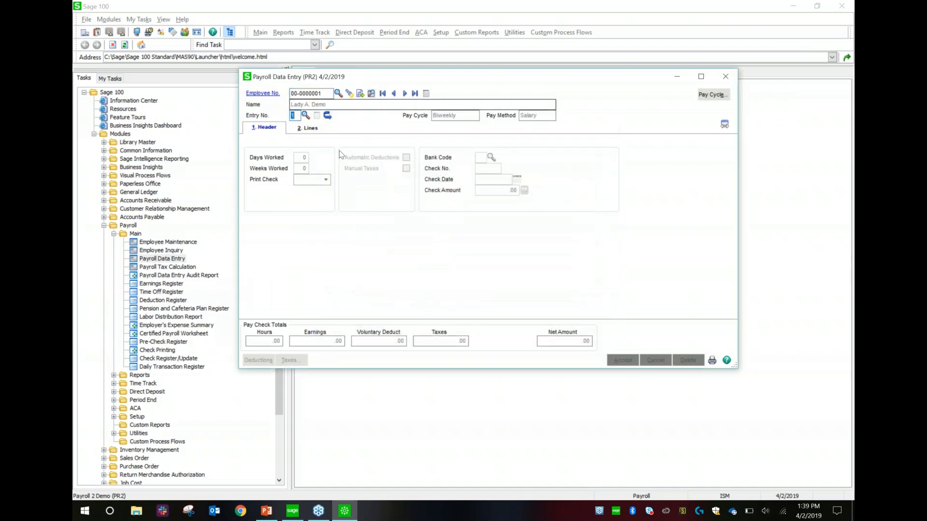
pyautogui.press('Tab')
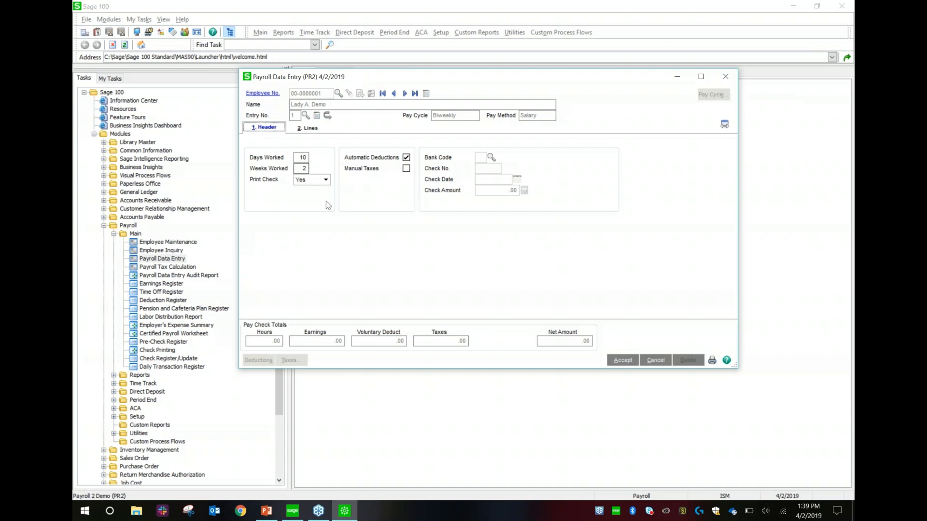
pyautogui.click(309, 128)
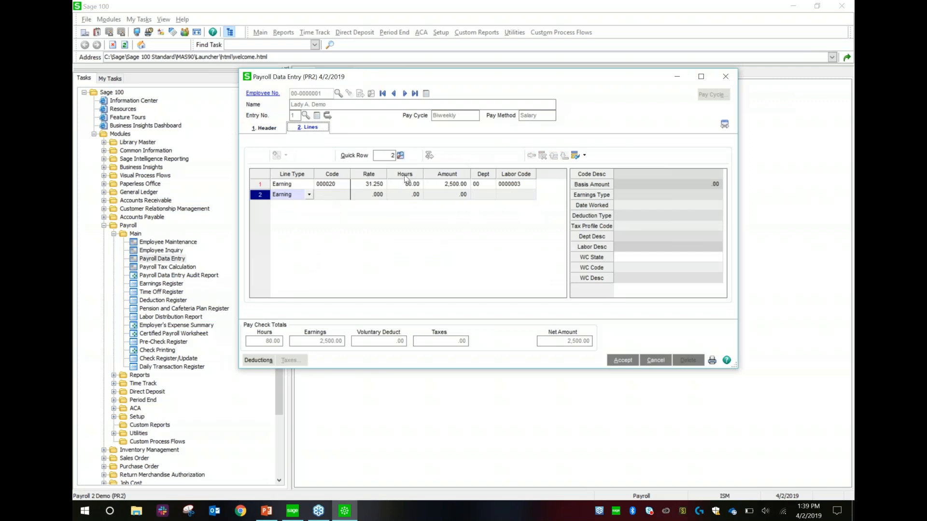
pyautogui.moveTo(373, 174); pyautogui.dragTo(393, 179)
pyautogui.moveTo(517, 175); pyautogui.dragTo(611, 174)
# - Set the Regular Salary line to 88 hours
pyautogui.click(375, 187)
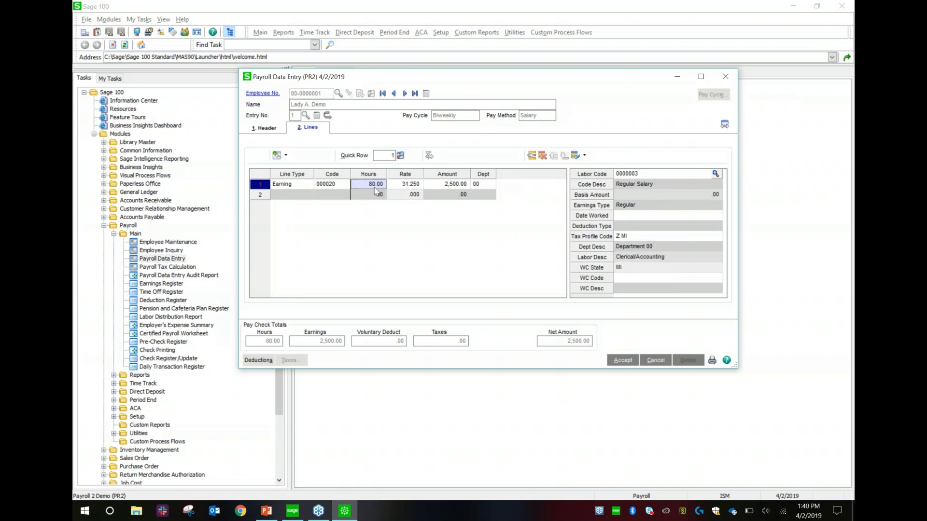
pyautogui.write('88')
pyautogui.press('Tab')
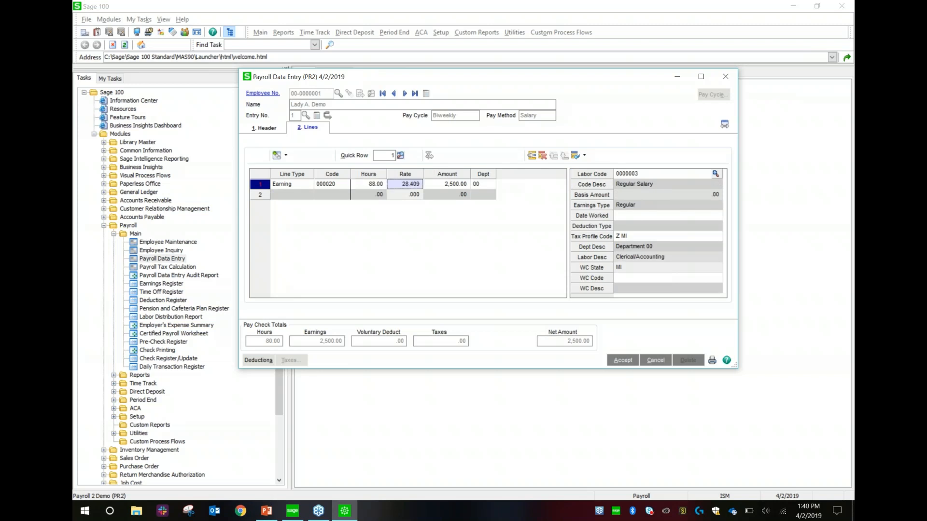
pyautogui.press('Tab')
pyautogui.press('Tab')
pyautogui.press('Tab')
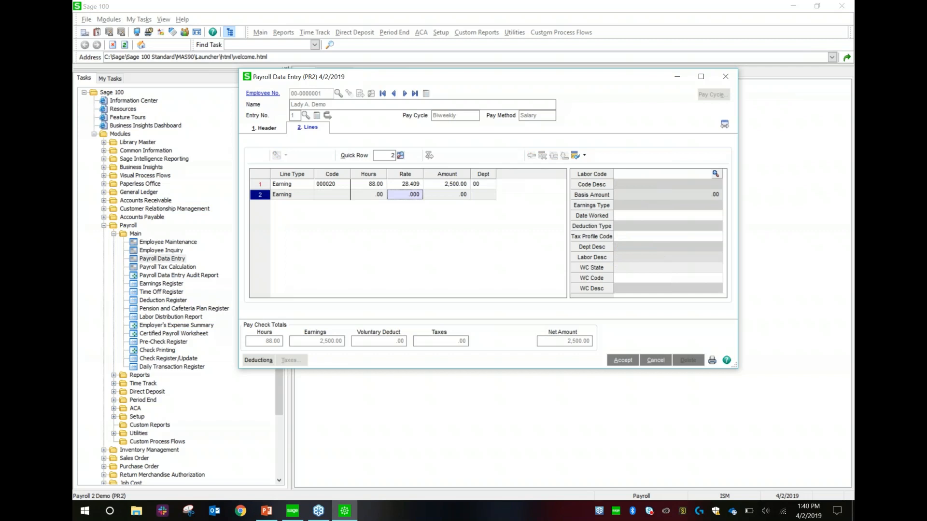
# - Add the automatic deductions, set the salary line to 90 hours, and recalculate deductions
pyautogui.click(258, 361)
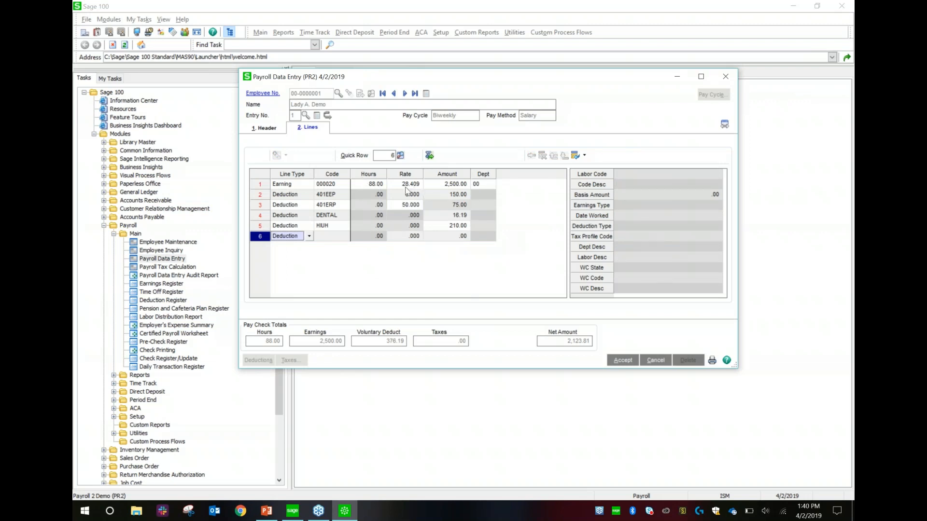
pyautogui.click(374, 186)
pyautogui.write('90')
pyautogui.press('Tab')
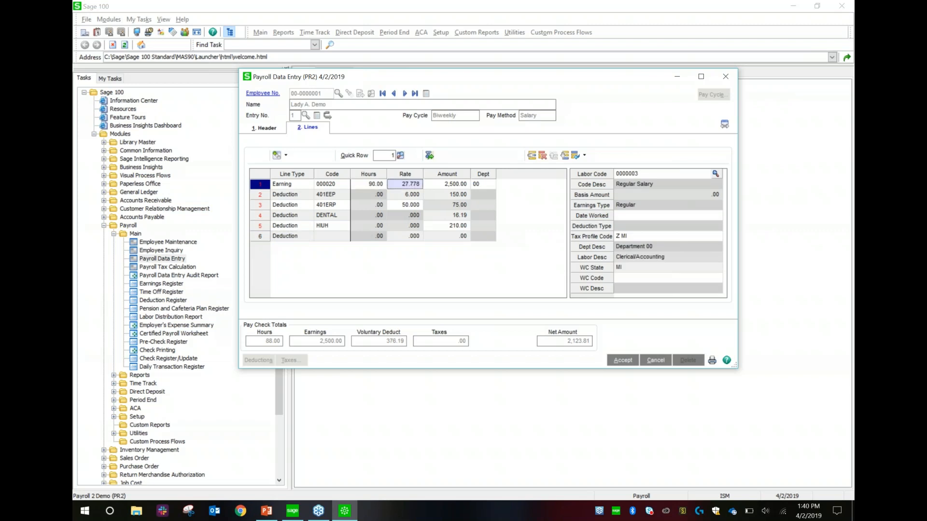
pyautogui.press('Tab')
pyautogui.press('Tab')
pyautogui.press('Tab')
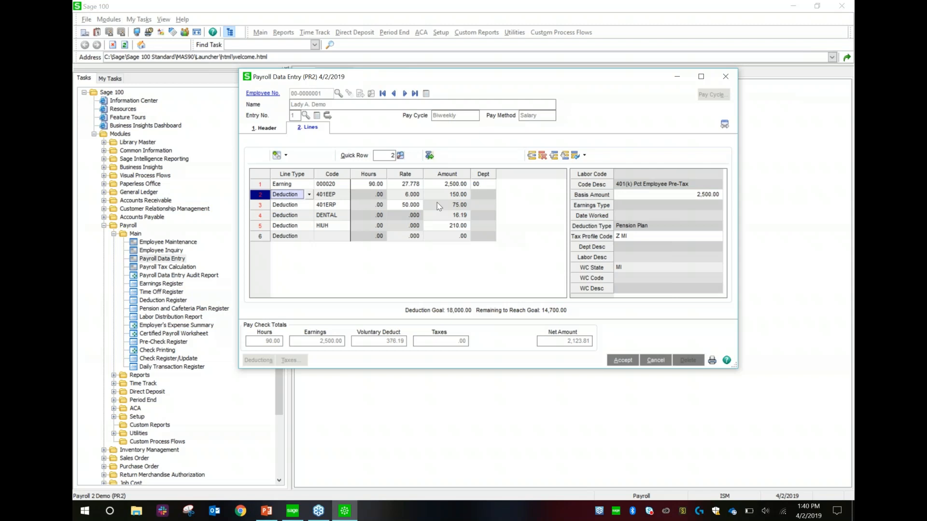
pyautogui.click(430, 157)
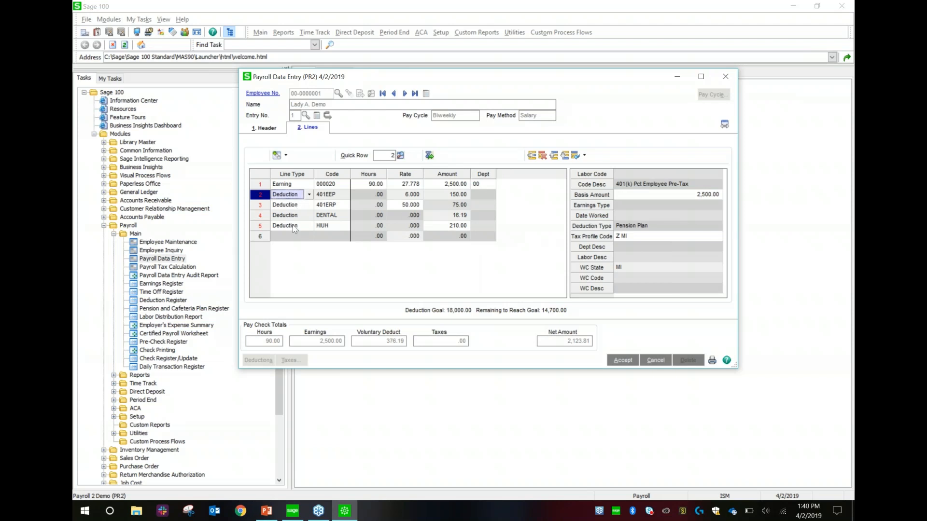
# - Set the salary line to 150 hours and 4,500.00, then accept with recalculated deductions
pyautogui.click(366, 184)
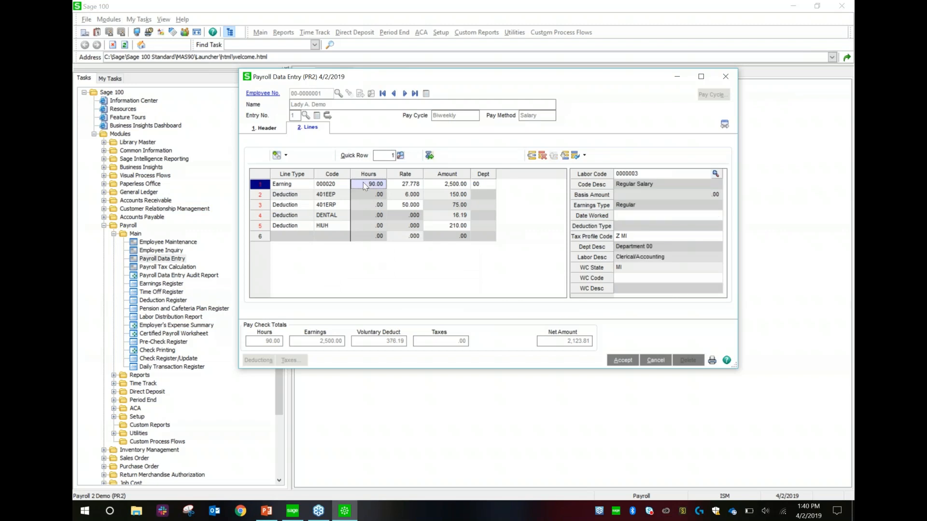
pyautogui.write('150')
pyautogui.press('Tab')
pyautogui.press('Tab')
pyautogui.press('Tab')
pyautogui.click(459, 184)
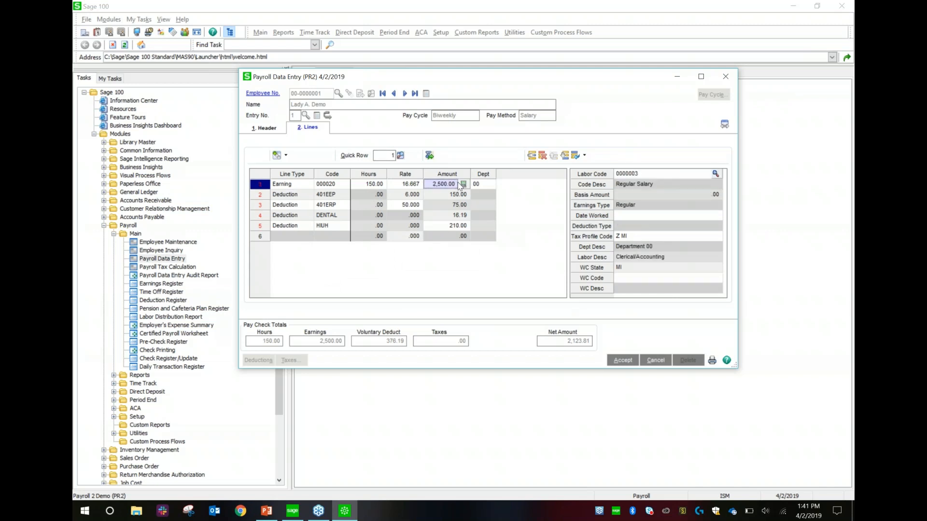
pyautogui.write('450.00')
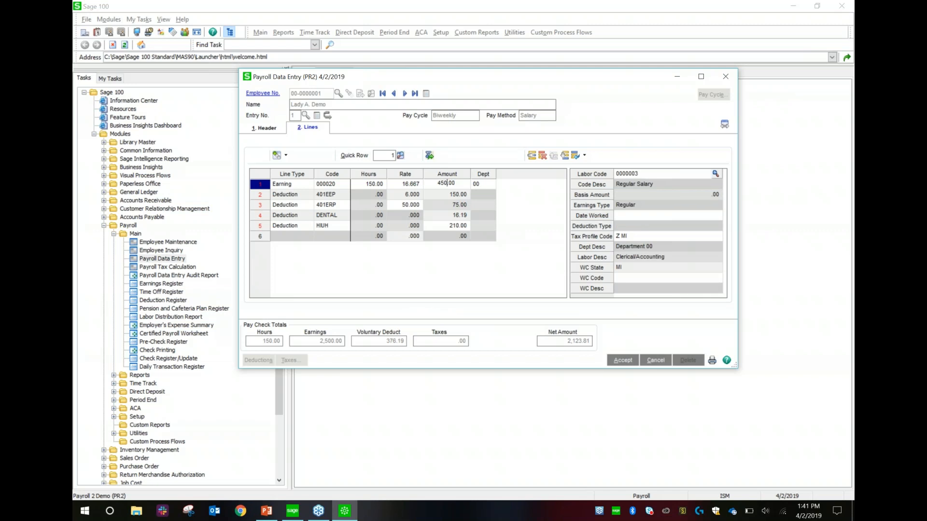
pyautogui.write('0')
pyautogui.press('Tab')
pyautogui.press('Tab')
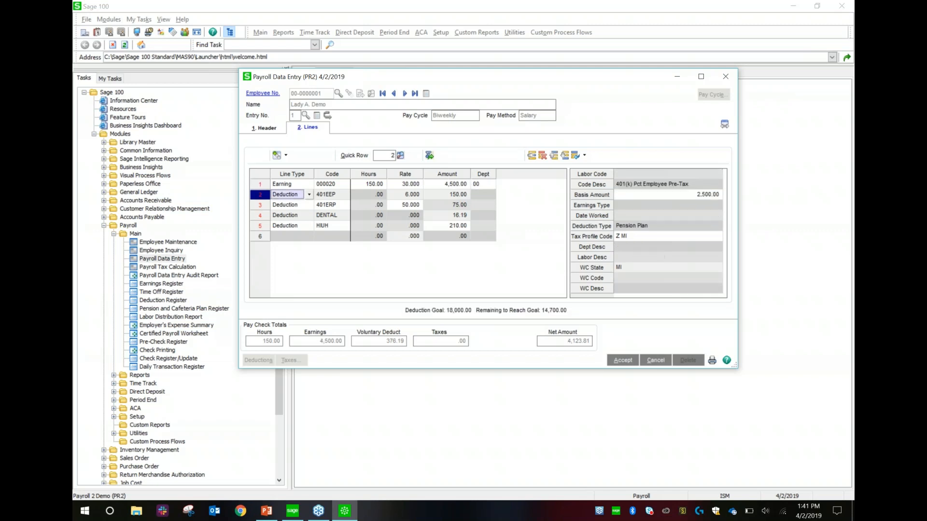
pyautogui.click(429, 157)
pyautogui.click(624, 361)
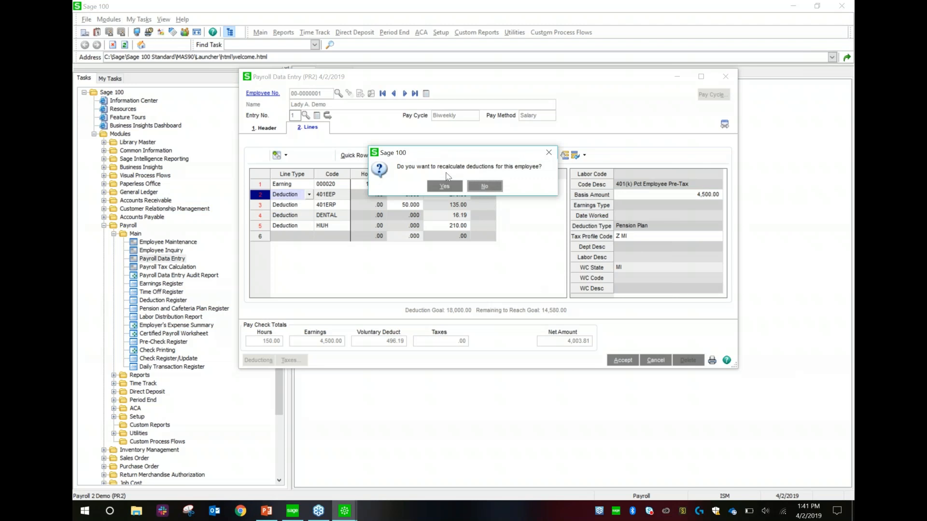
pyautogui.click(445, 186)
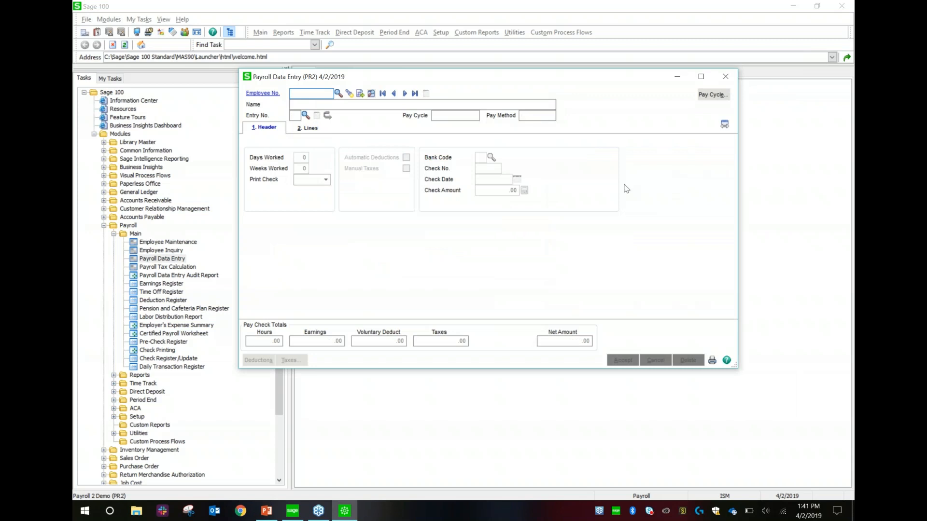
# - Close Payroll Data Entry and calculate payroll taxes without printing the audit report
pyautogui.click(712, 361)
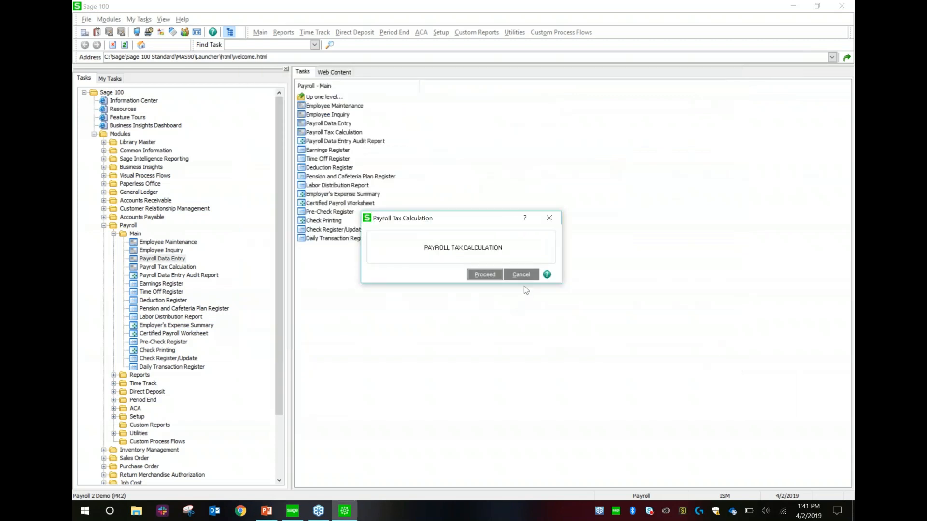
pyautogui.click(484, 275)
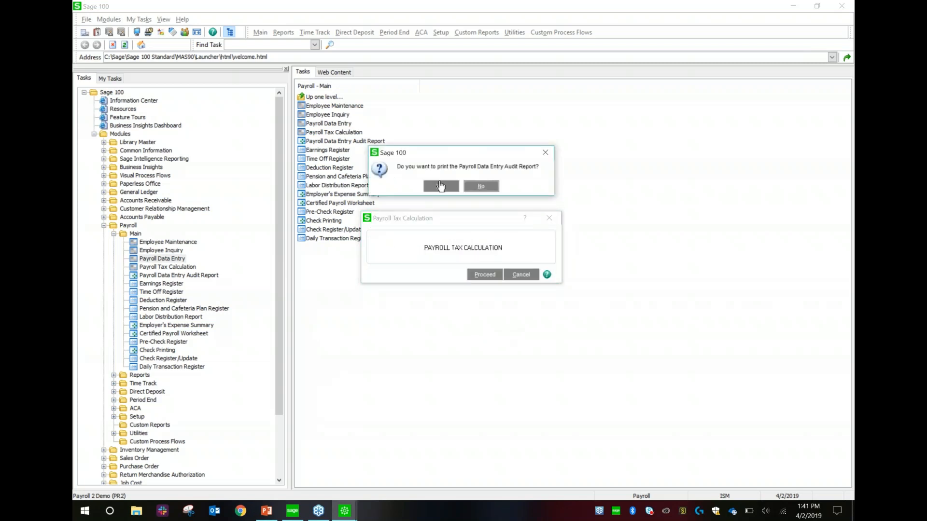
pyautogui.click(481, 186)
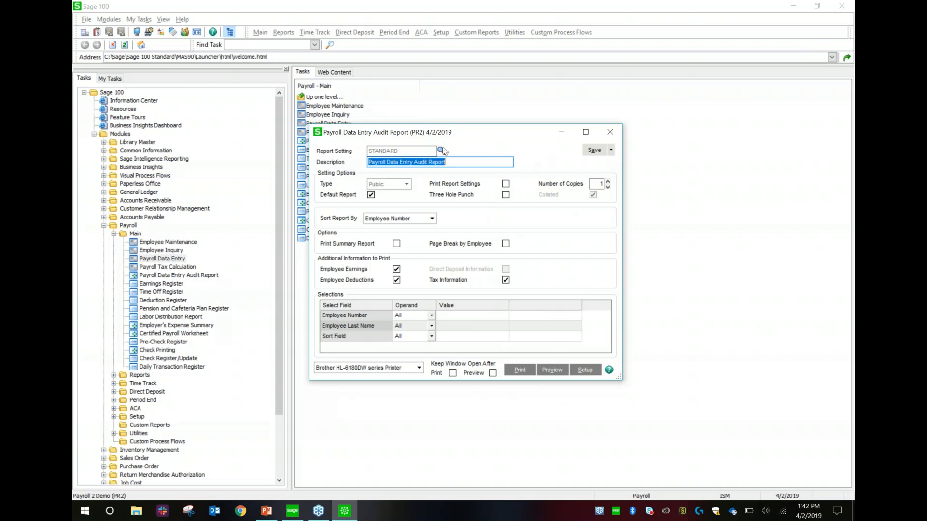
# - Preview the audit report maximized at Page Width zoom, close it, then choose Check Printing
pyautogui.click(552, 369)
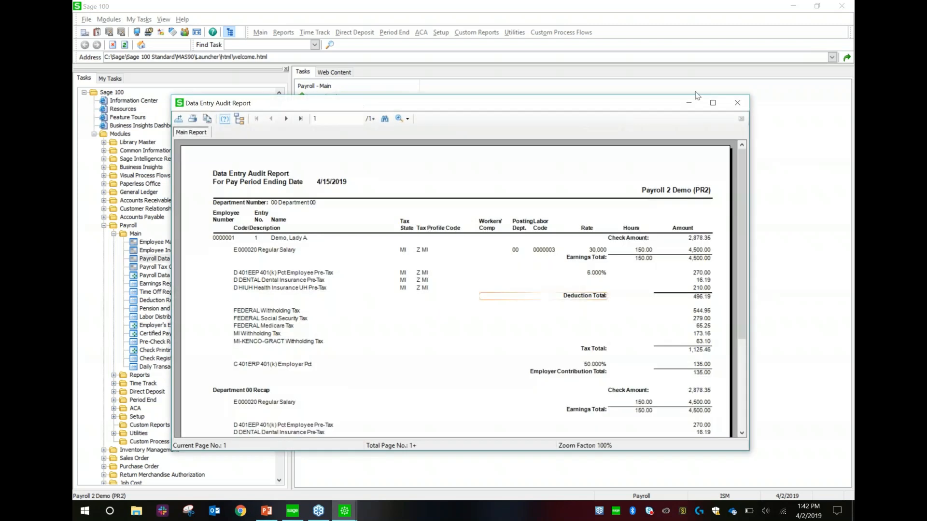
pyautogui.click(712, 103)
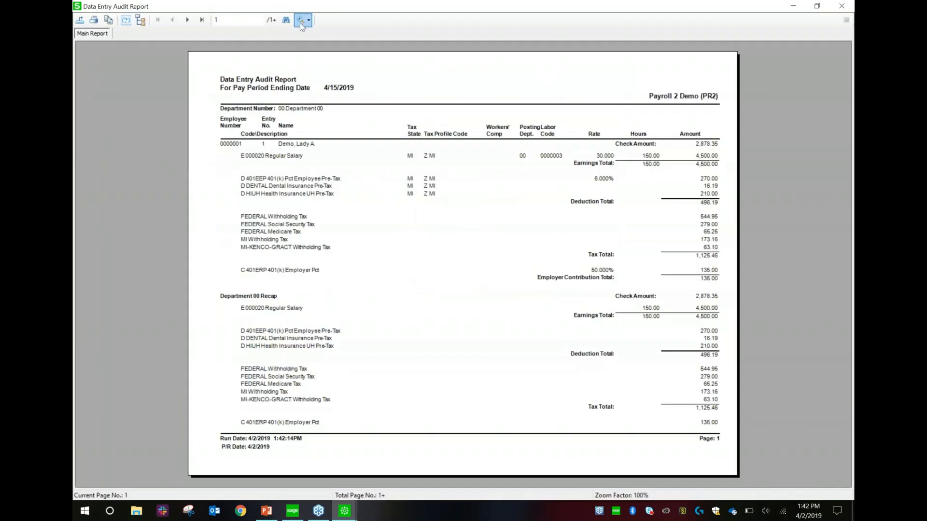
pyautogui.click(300, 21)
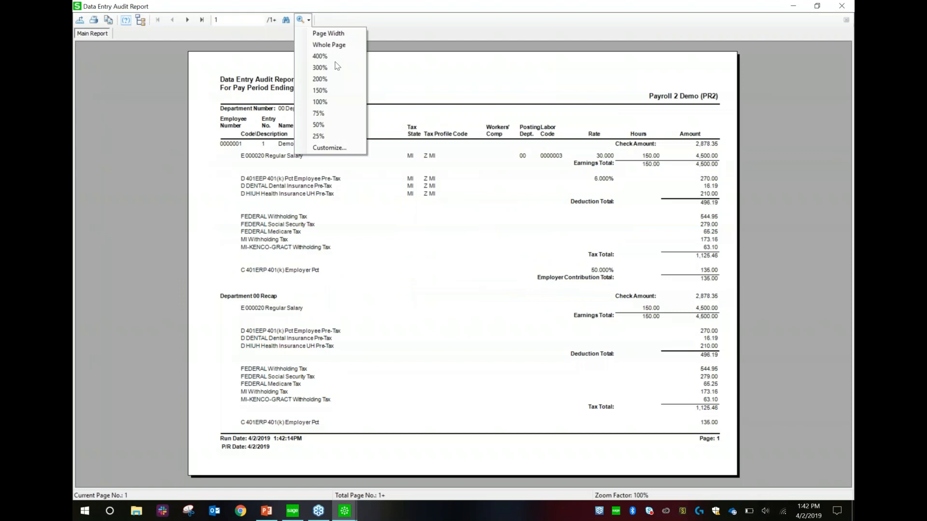
pyautogui.click(342, 38)
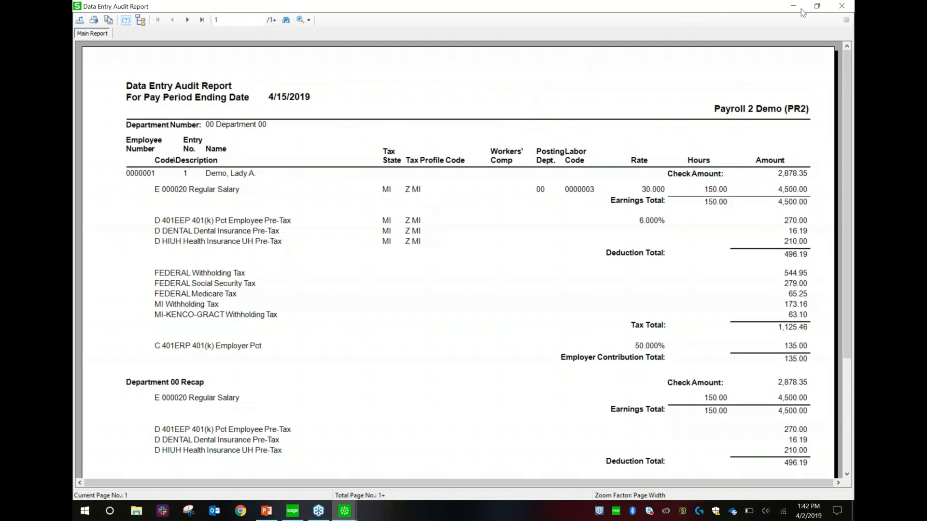
pyautogui.click(842, 7)
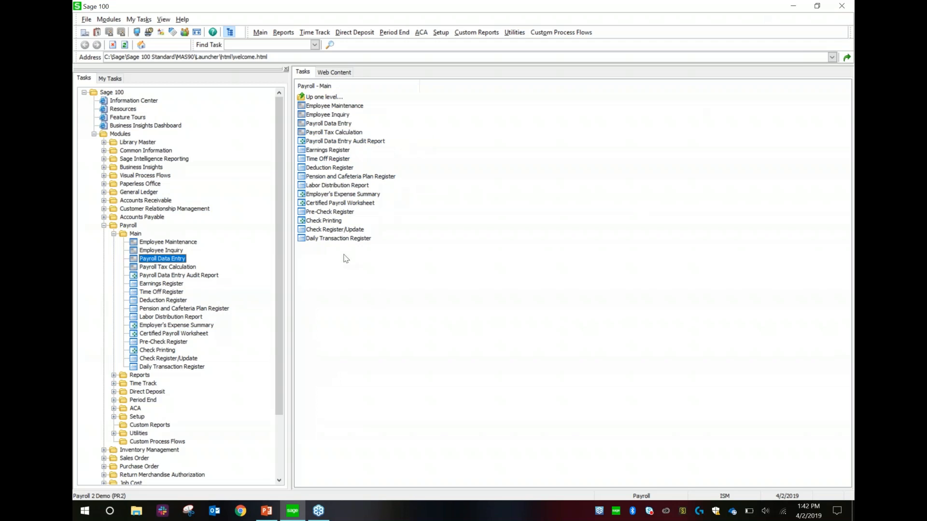
pyautogui.click(323, 221)
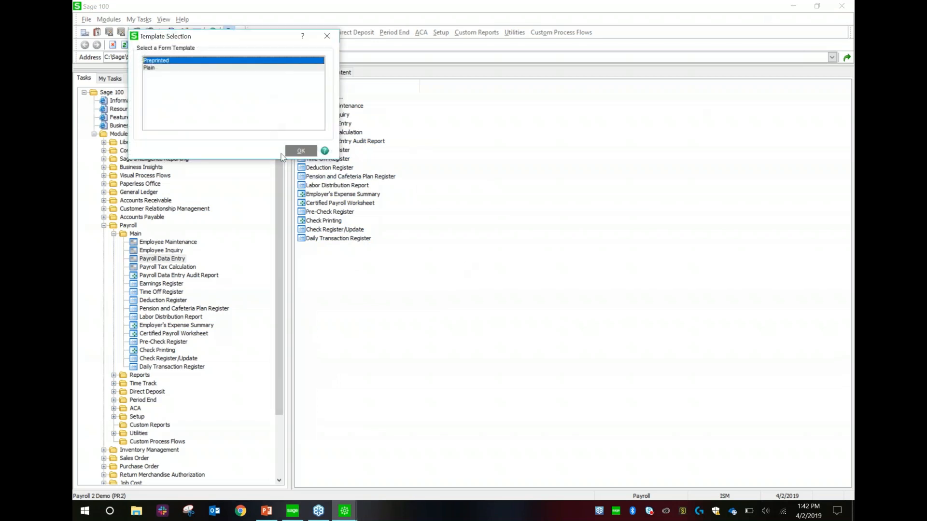
pyautogui.doubleClick(163, 68)
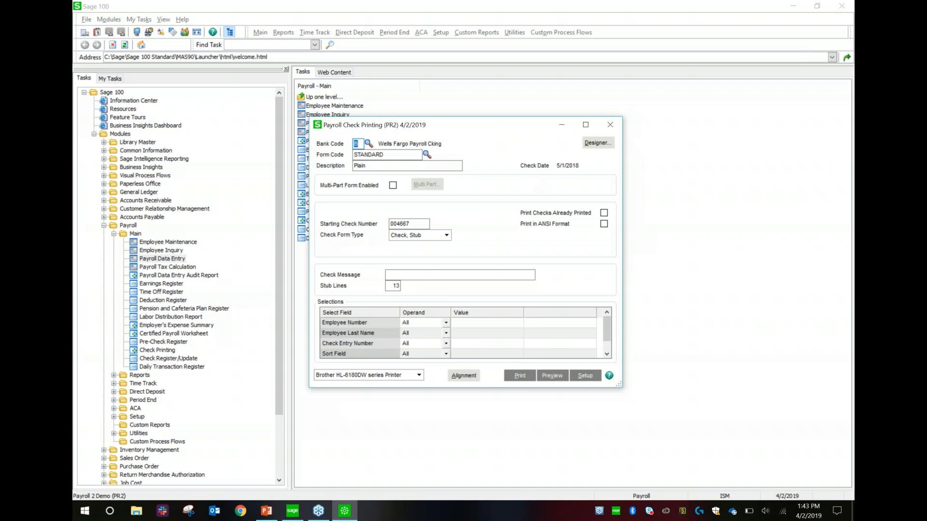
pyautogui.click(610, 124)
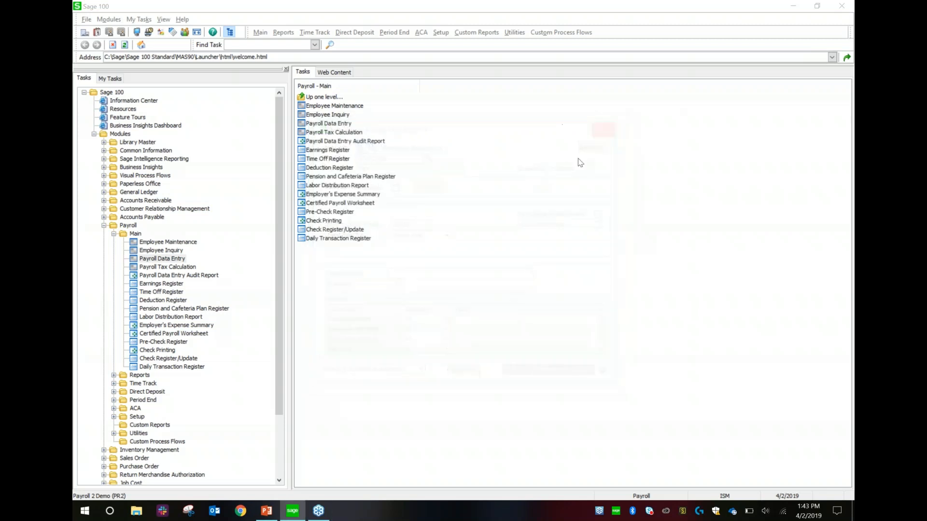
# - Collapse Payroll Main, browse Reports, then expand Setup and open Payroll Options
pyautogui.click(115, 233)
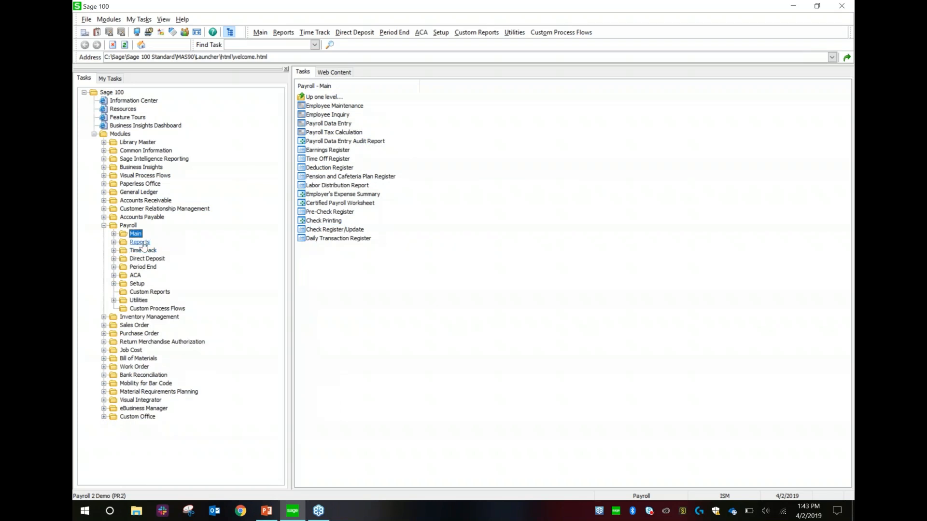
pyautogui.doubleClick(139, 242)
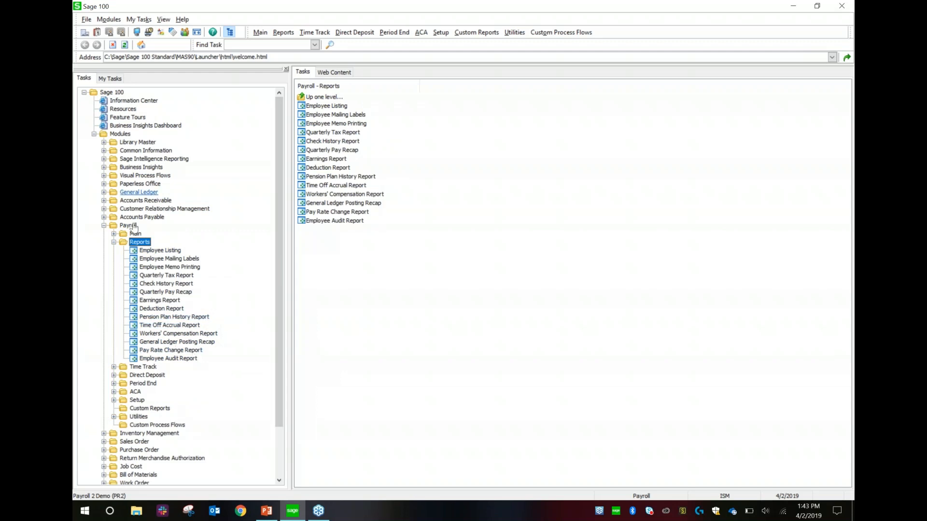
pyautogui.click(114, 243)
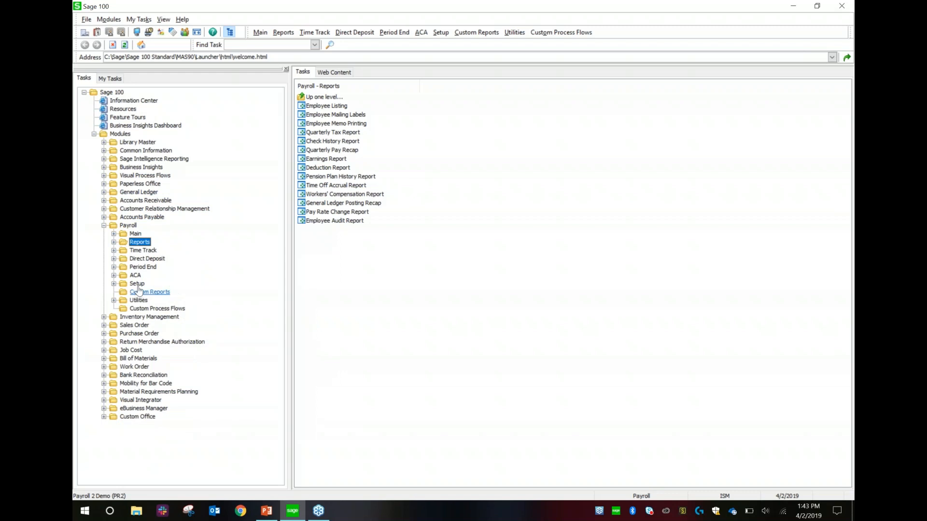
pyautogui.click(140, 284)
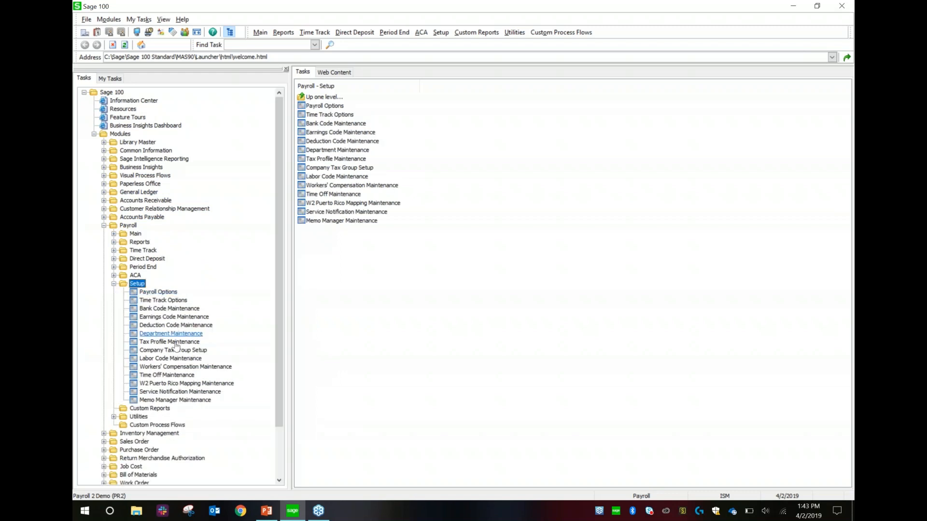
pyautogui.click(166, 292)
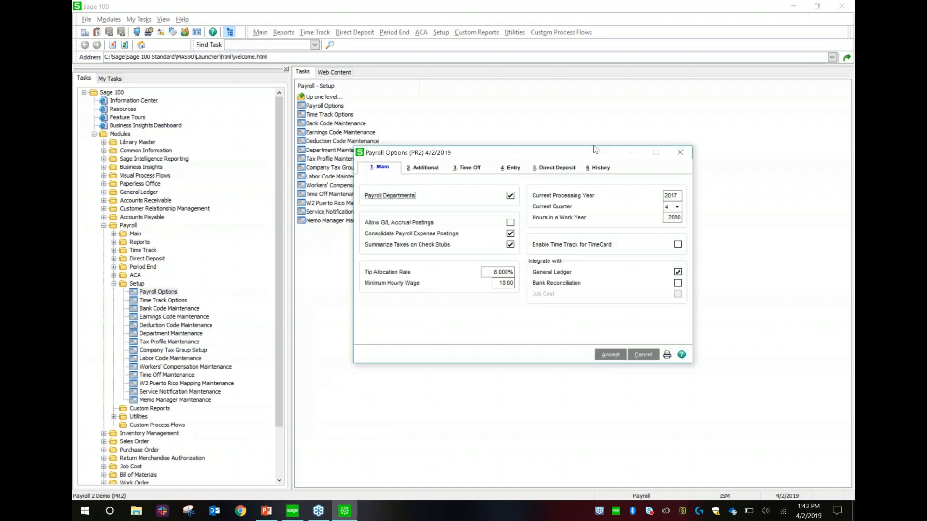
# - Look through the Additional and Time Off tabs of Payroll Options
pyautogui.moveTo(497, 149); pyautogui.dragTo(430, 135)
pyautogui.click(375, 156)
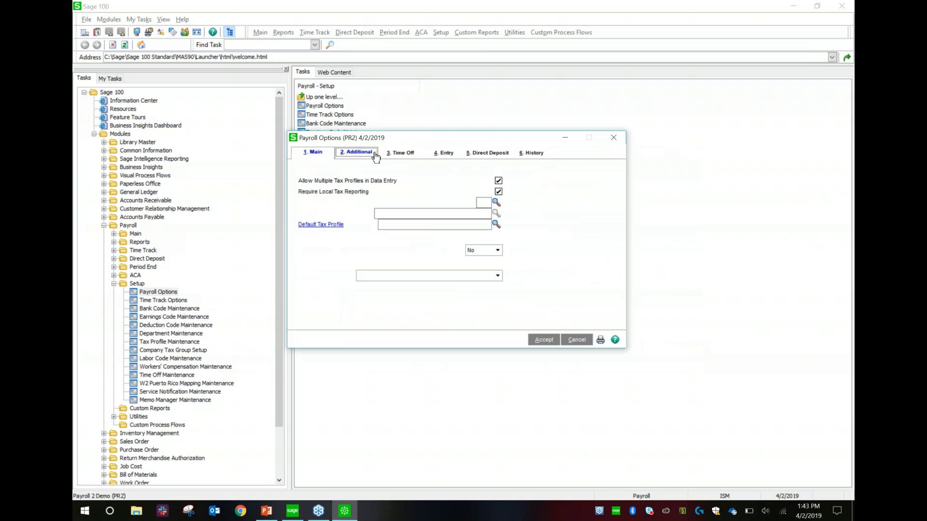
pyautogui.click(405, 153)
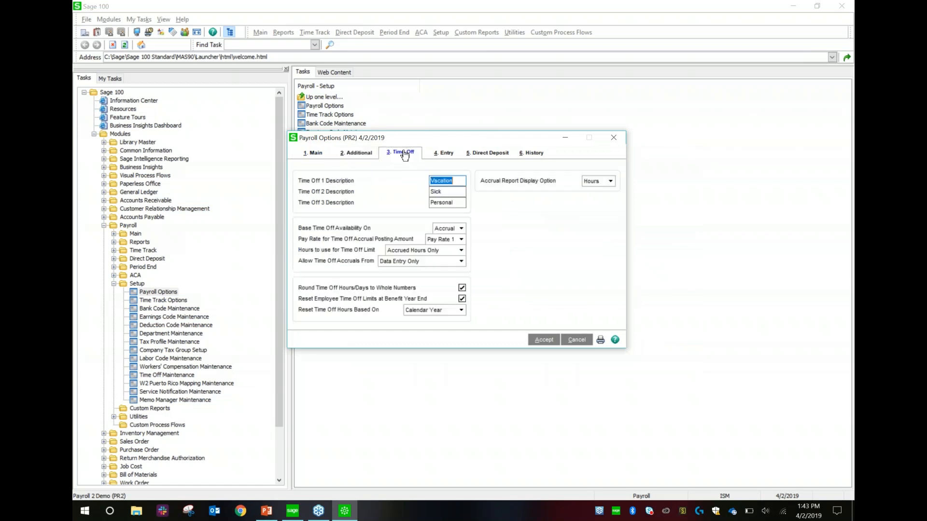
pyautogui.click(371, 153)
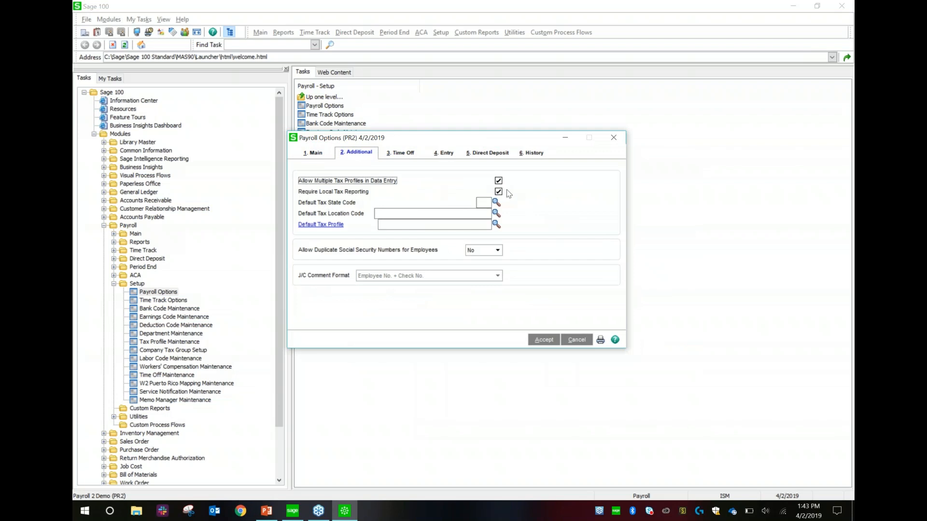
pyautogui.click(405, 153)
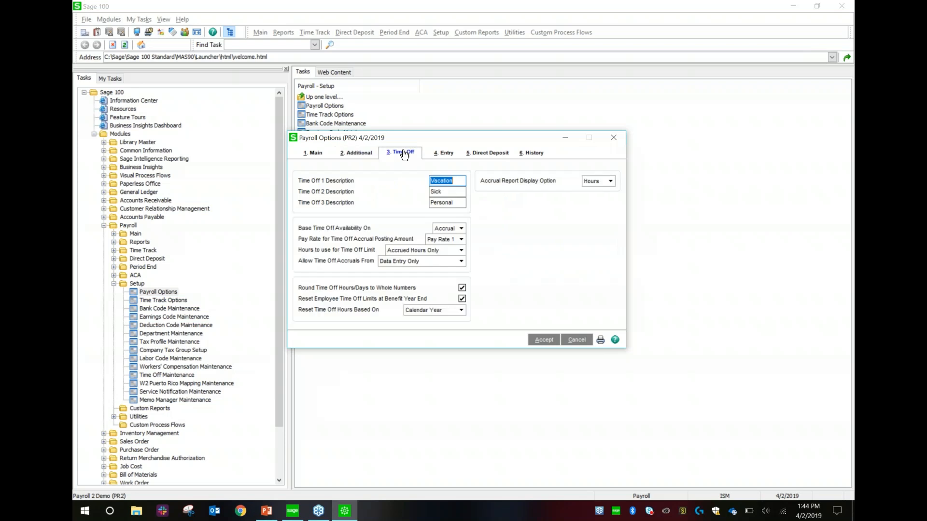
pyautogui.click(460, 181)
# - Set Years to Retain Payroll History to 99, keep All employee changes tracked, and save
pyautogui.click(543, 155)
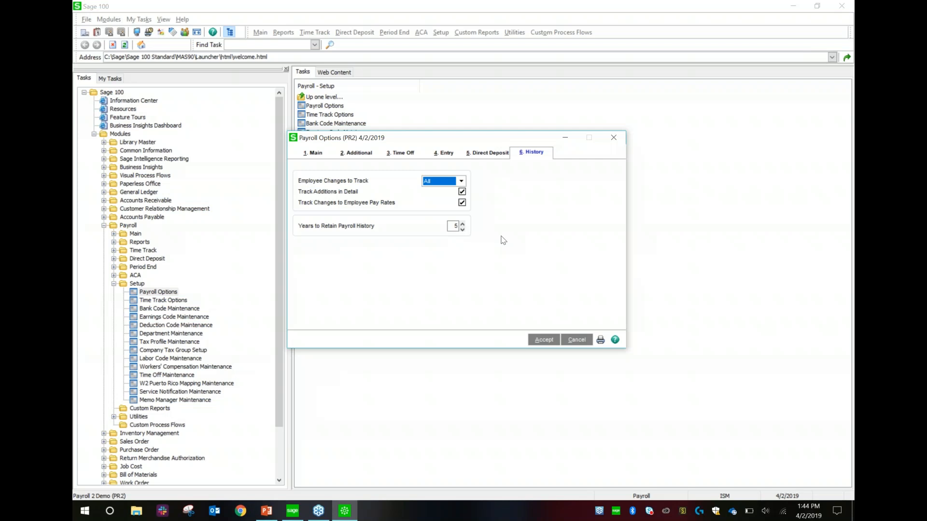
pyautogui.click(454, 226)
pyautogui.click(454, 226)
pyautogui.write('99')
pyautogui.press('Tab')
pyautogui.click(446, 184)
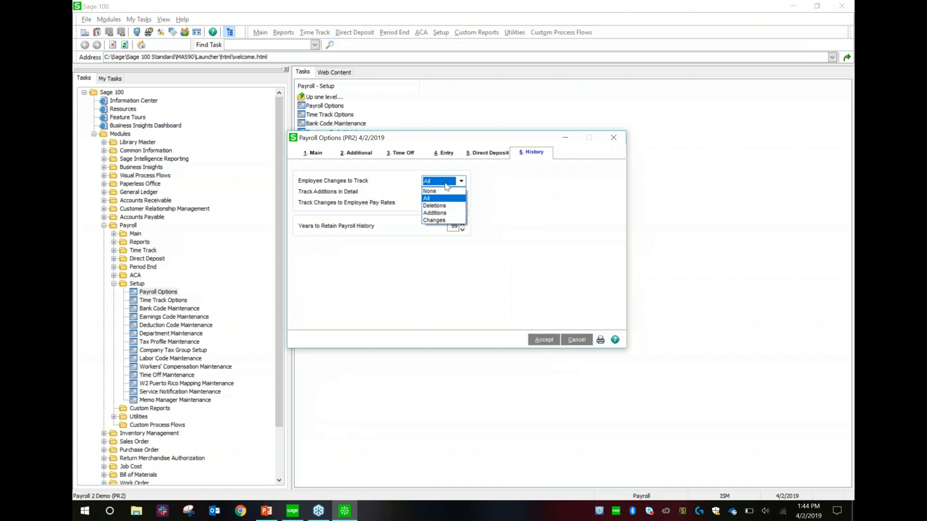
pyautogui.click(509, 193)
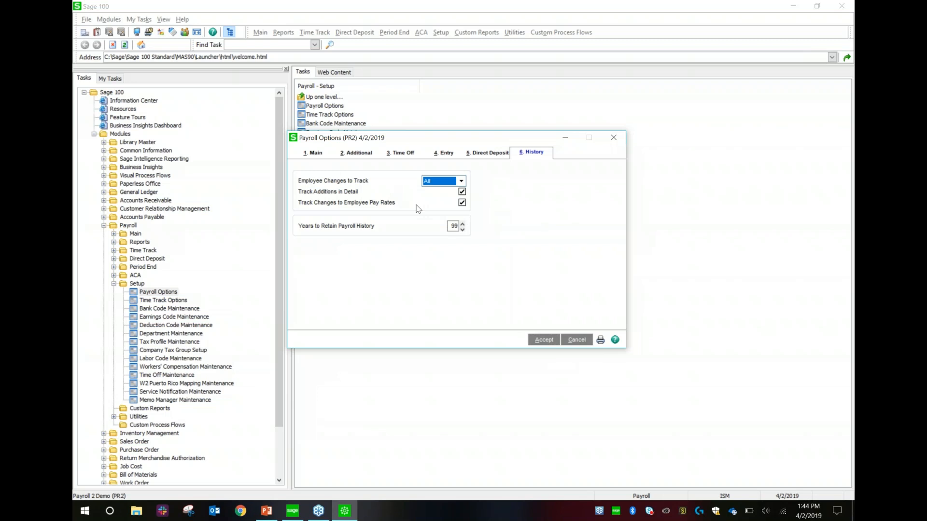
pyautogui.click(613, 139)
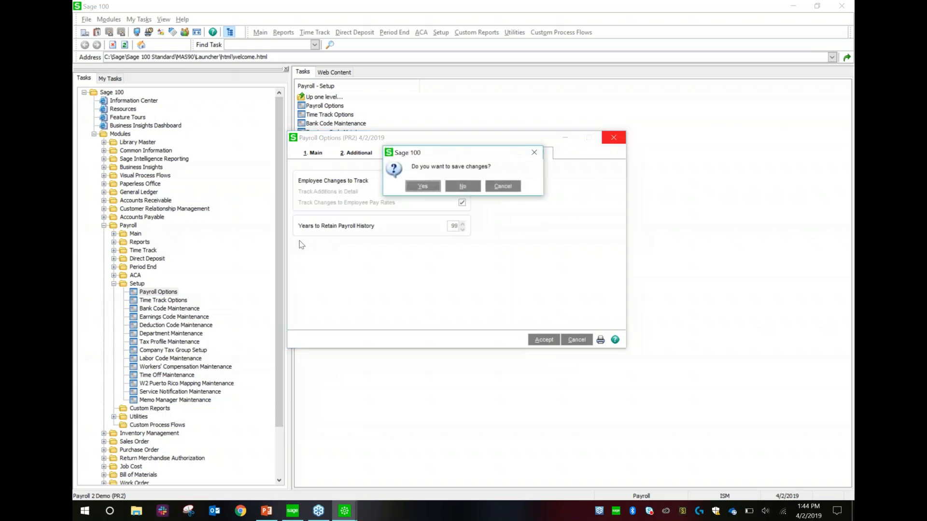
pyautogui.click(422, 187)
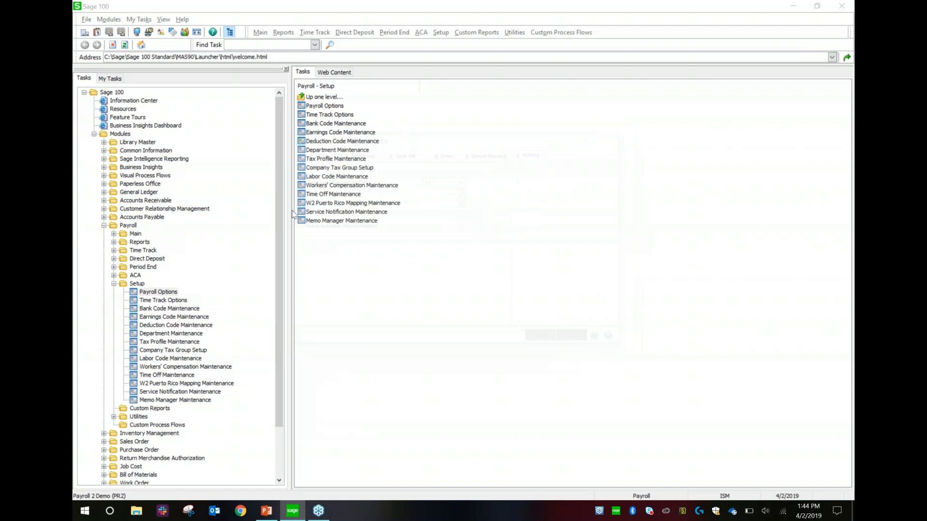
pyautogui.click(114, 284)
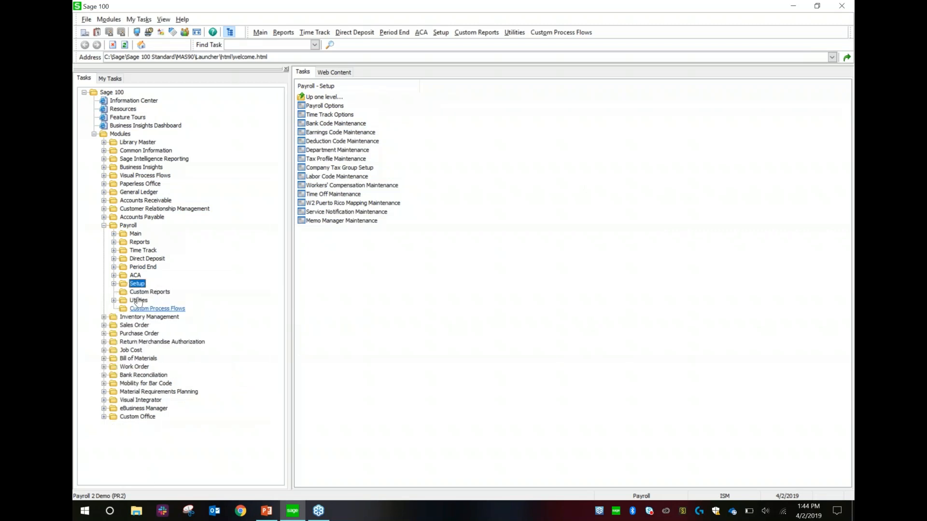
# - Preview the Payroll Tax Update Report for the update installed 4/2/2019 and maximize the preview
pyautogui.doubleClick(138, 301)
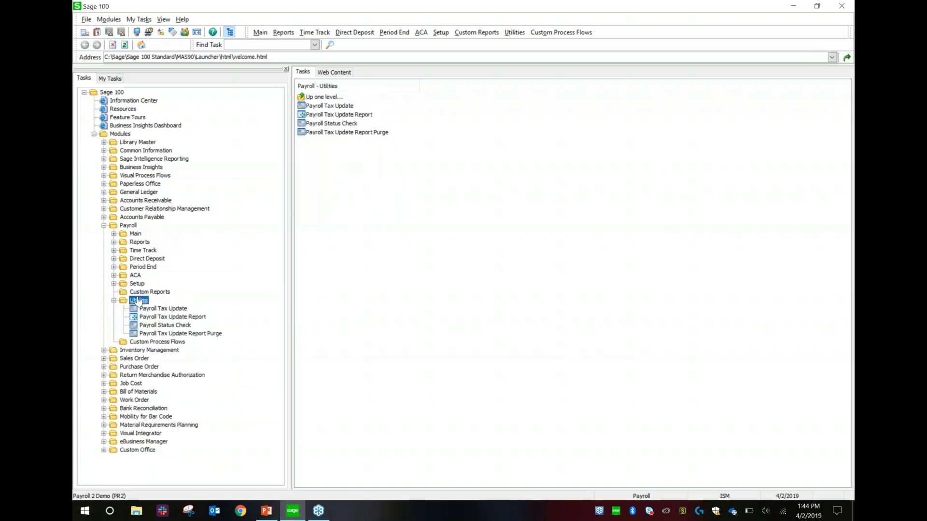
pyautogui.click(173, 317)
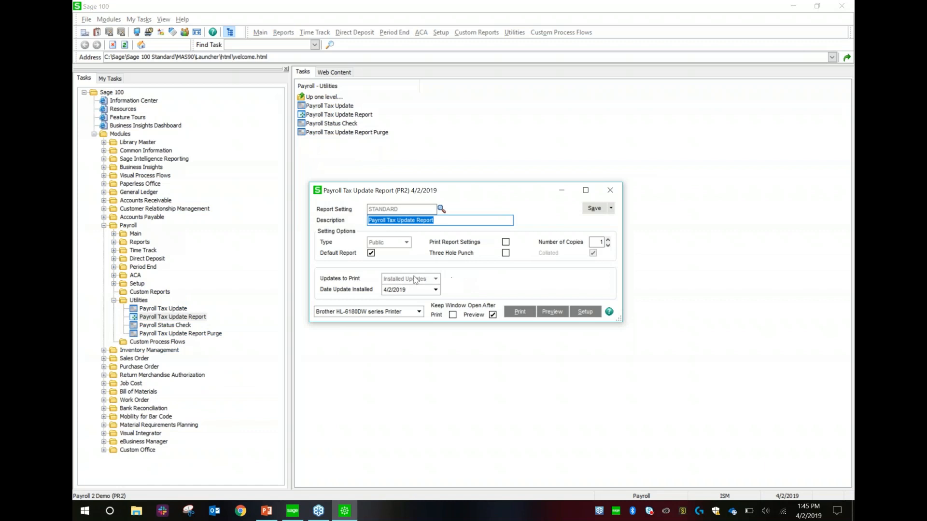
pyautogui.click(436, 290)
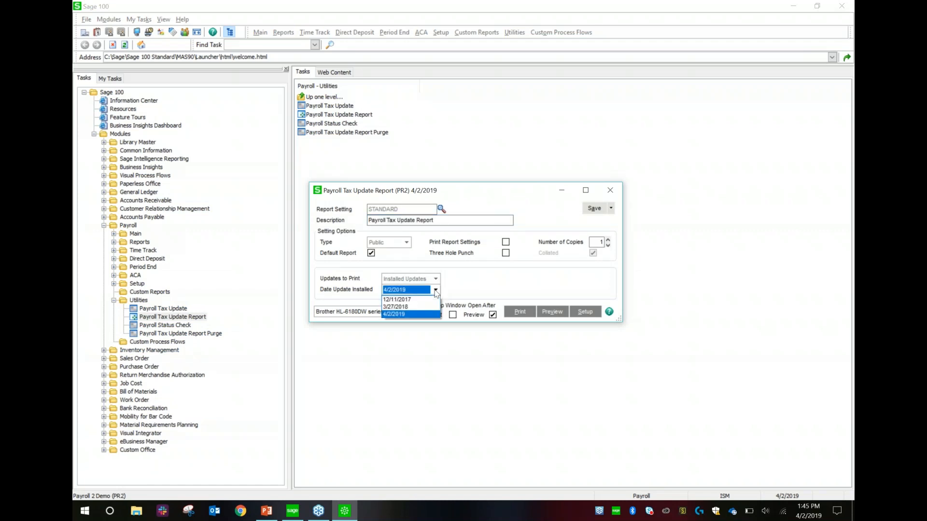
pyautogui.click(436, 292)
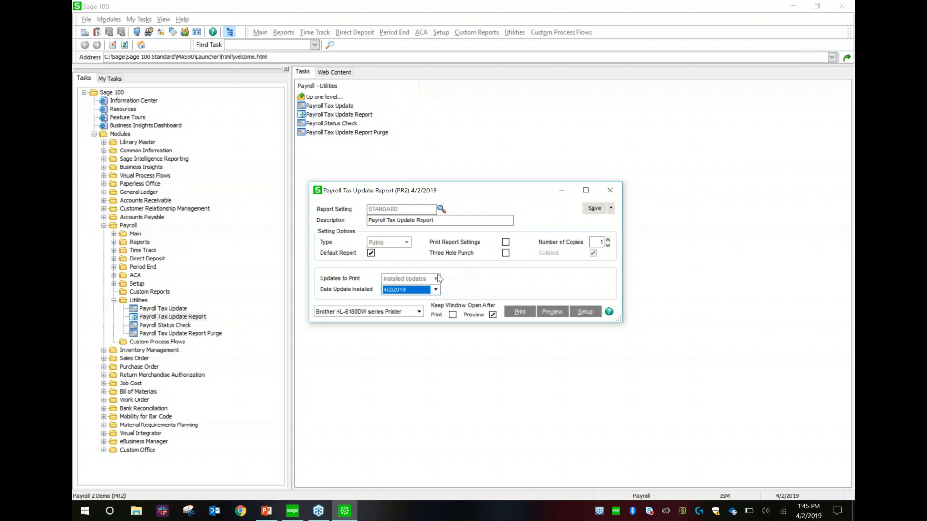
pyautogui.click(435, 291)
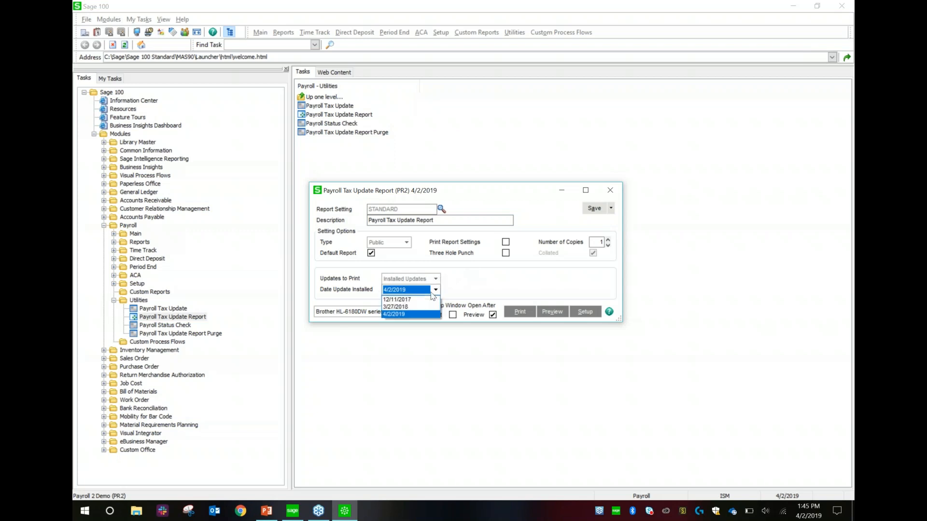
pyautogui.click(408, 314)
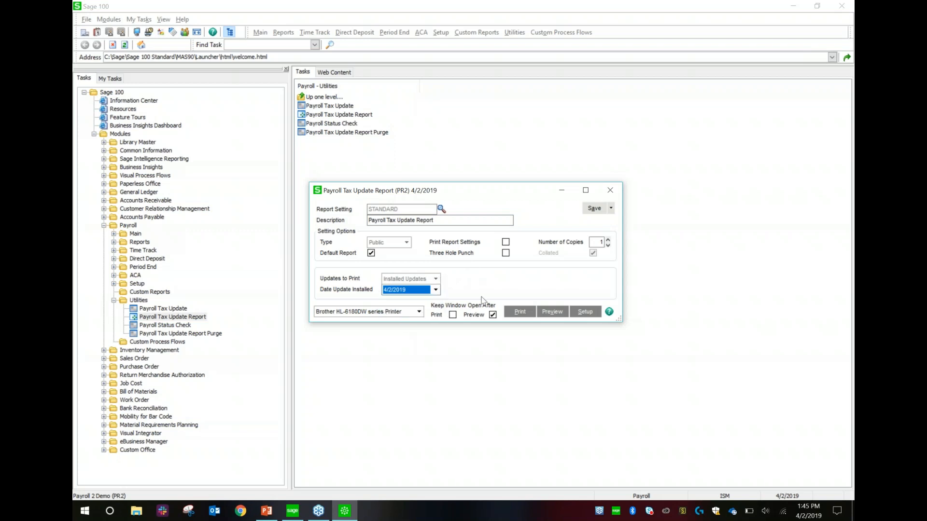
pyautogui.click(552, 311)
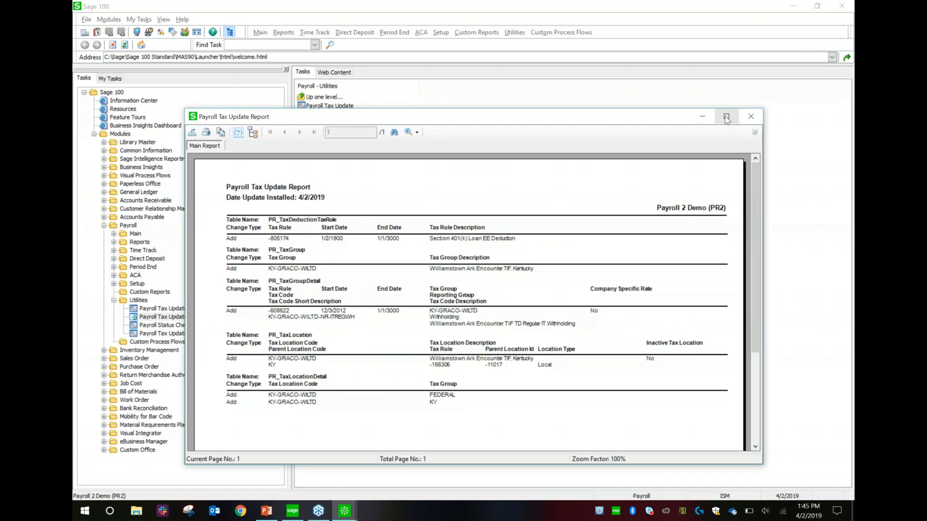
pyautogui.click(726, 117)
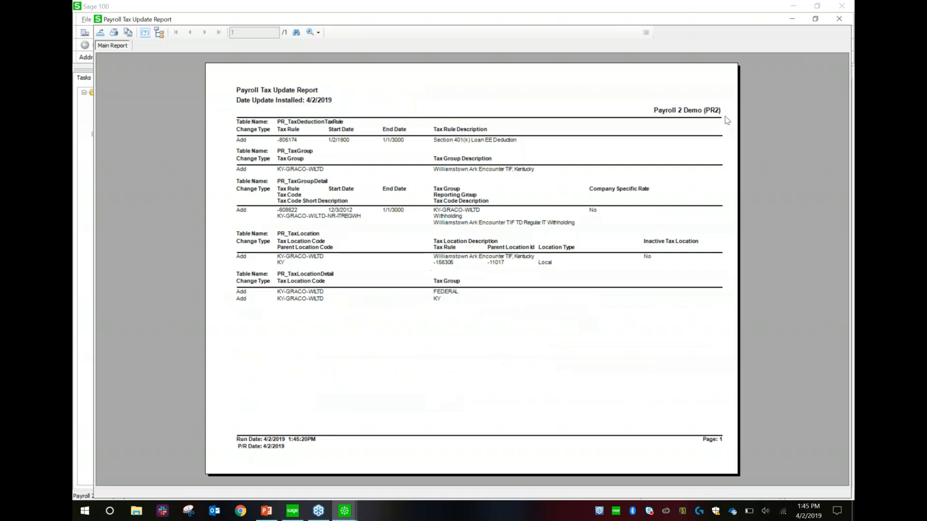
# - Zoom the tax update report to Page Width, read it, then close the preview
pyautogui.click(303, 19)
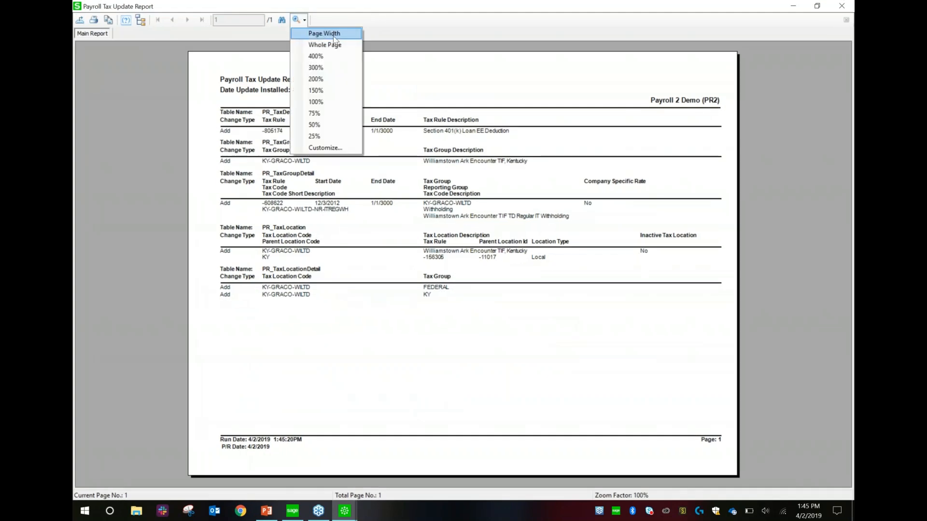
pyautogui.click(335, 38)
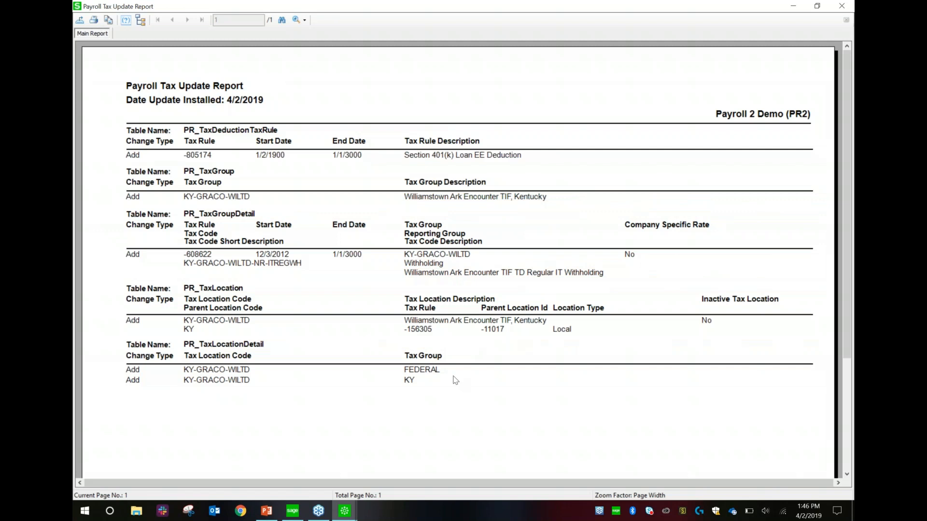
pyautogui.click(842, 8)
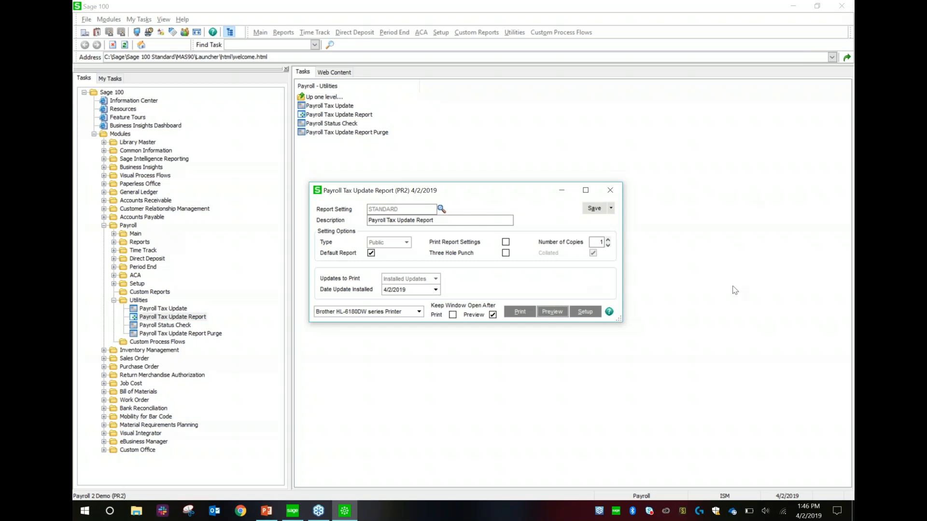
# - Minimize the report settings window and open Employee Maintenance from Payroll Main, accepting the warning
pyautogui.click(847, 123)
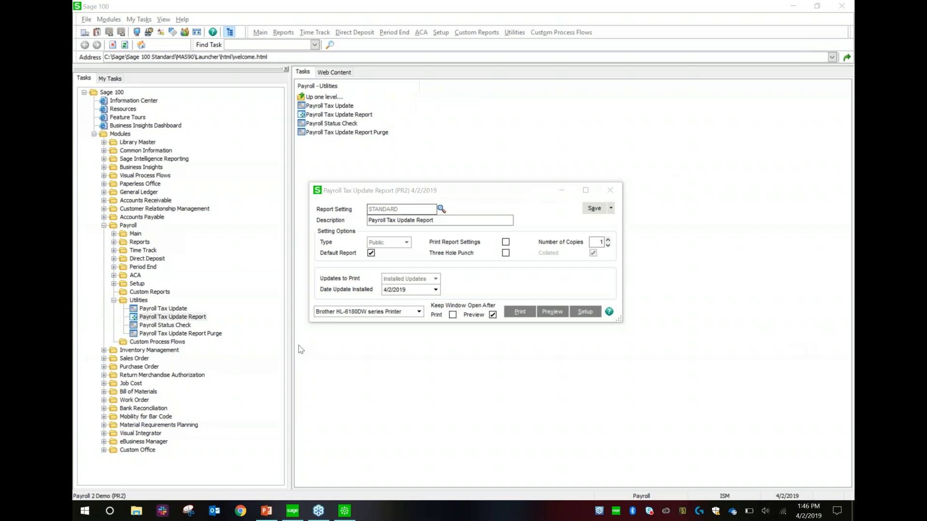
pyautogui.click(561, 190)
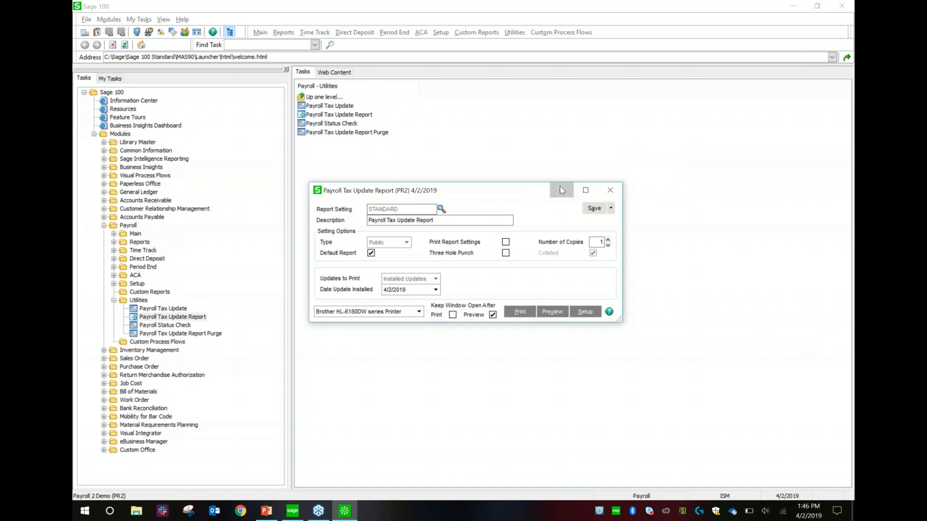
pyautogui.click(148, 259)
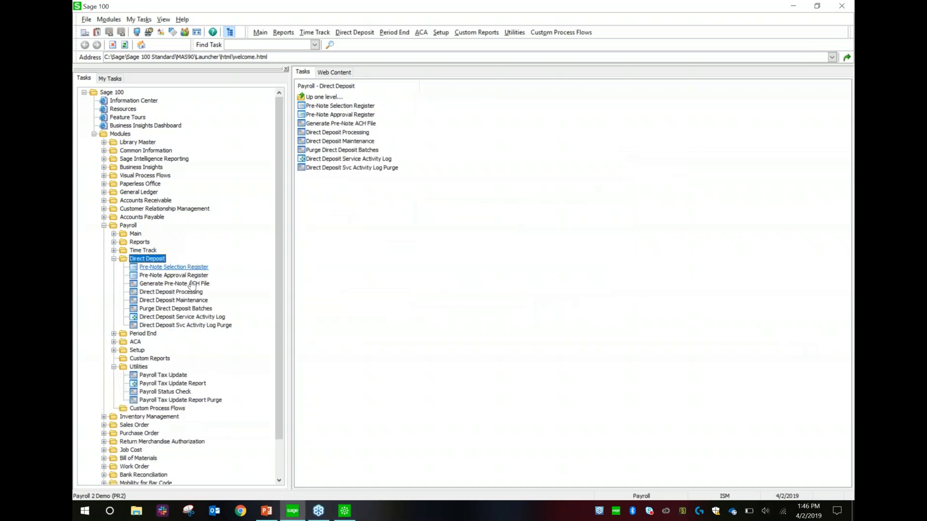
pyautogui.click(135, 233)
pyautogui.click(164, 243)
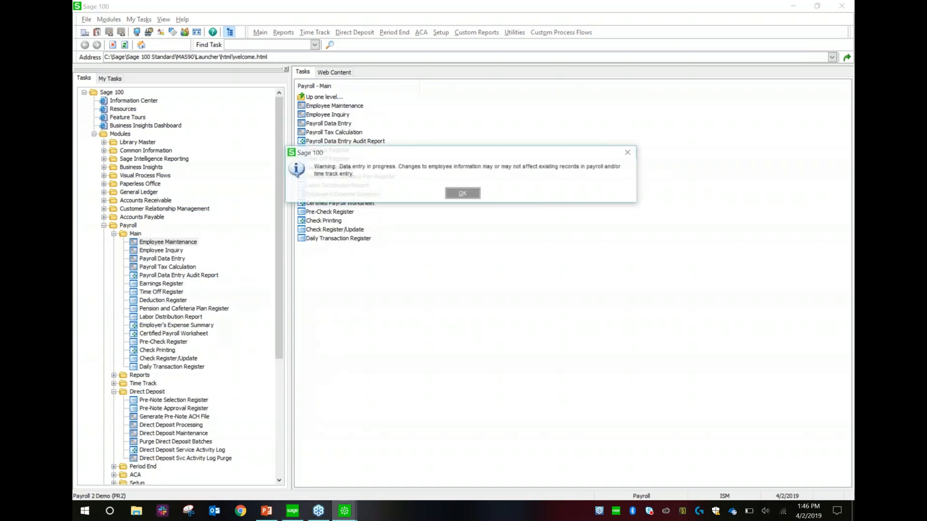
pyautogui.click(456, 194)
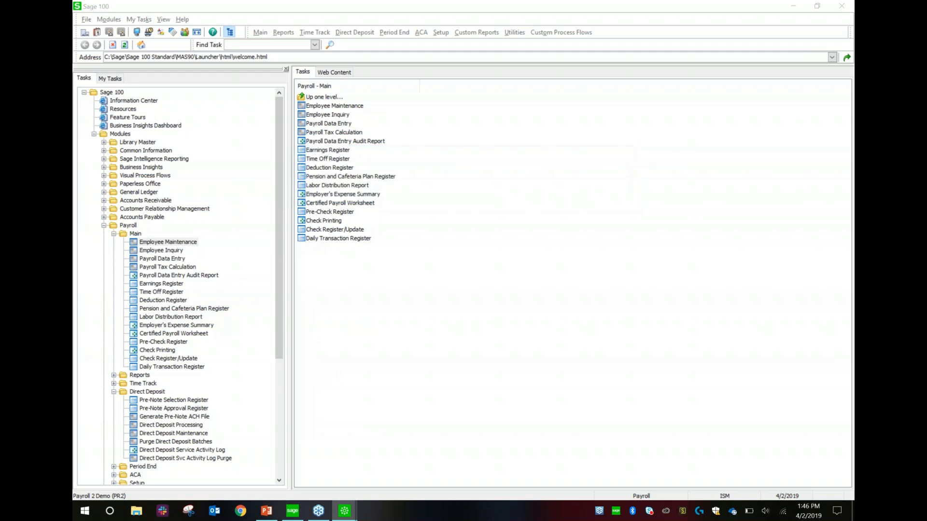
# - Load the first employee and show their Benefits and time off details
pyautogui.click(181, 24)
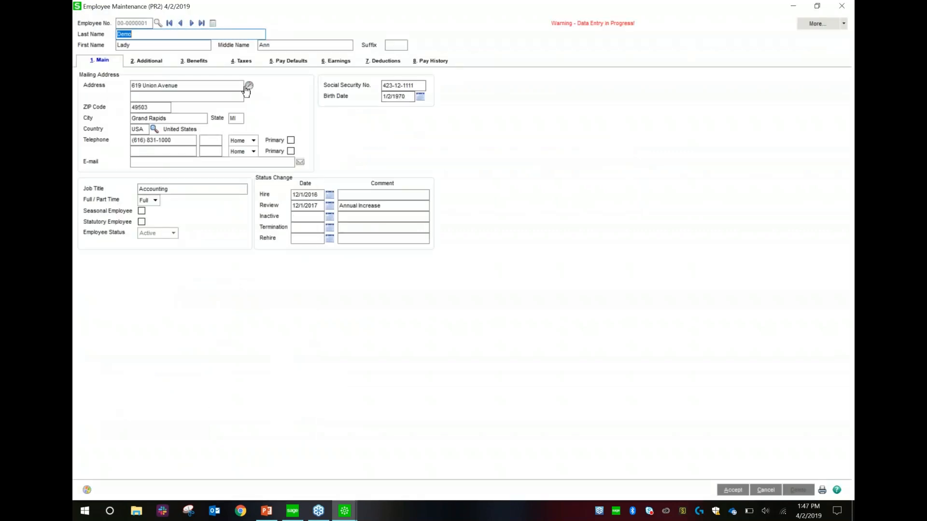
pyautogui.click(156, 65)
pyautogui.click(196, 62)
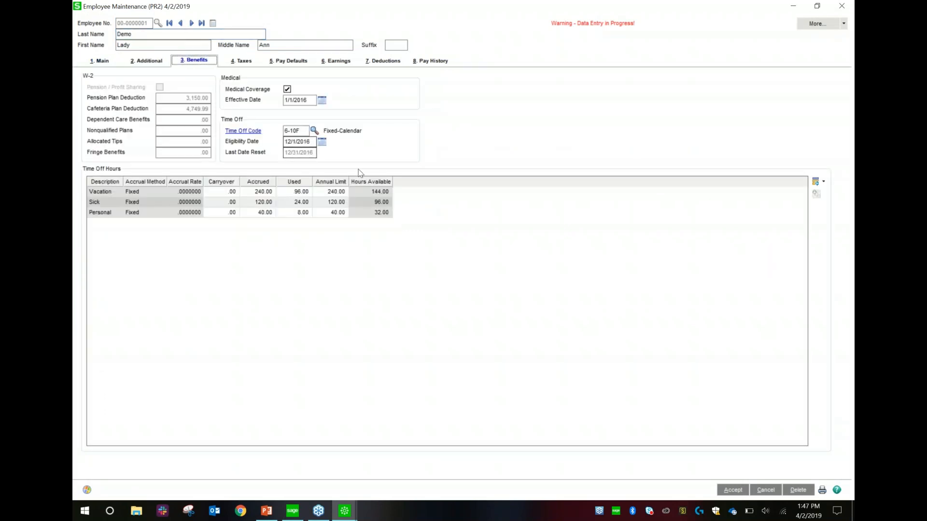
pyautogui.click(815, 25)
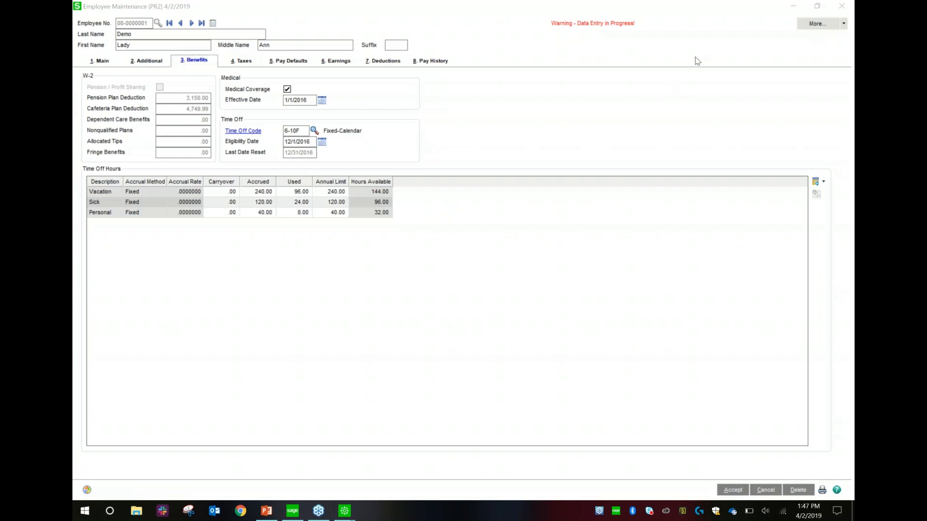